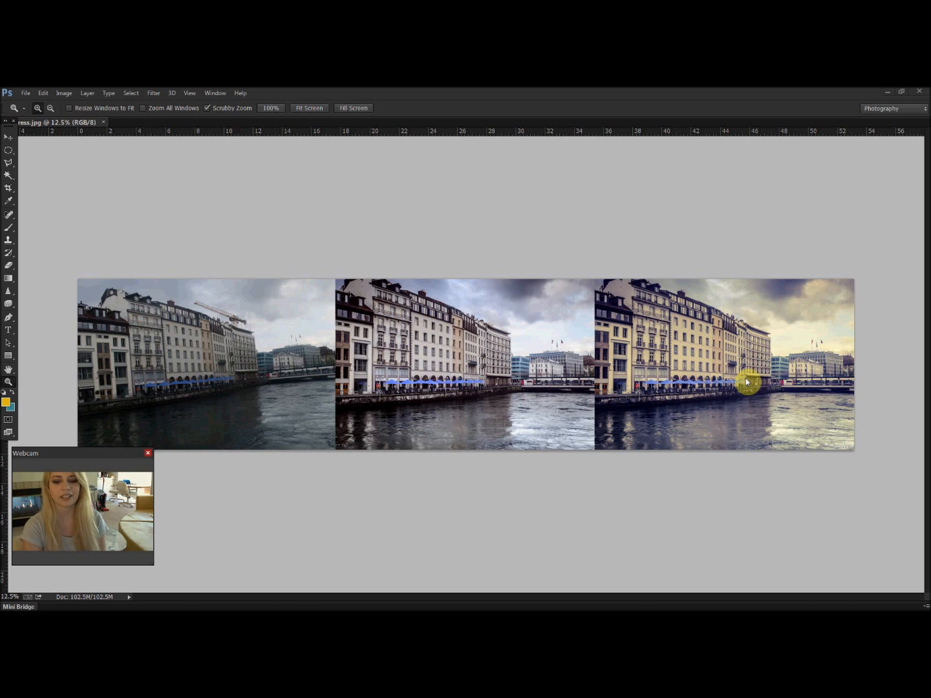
Switch to Lightroom and set the river photo's Exposure to +0.95, Contrast to +21, Highlights to -100 and Shadows to +100
{"action": "left_click", "coordinate": [887, 92]}
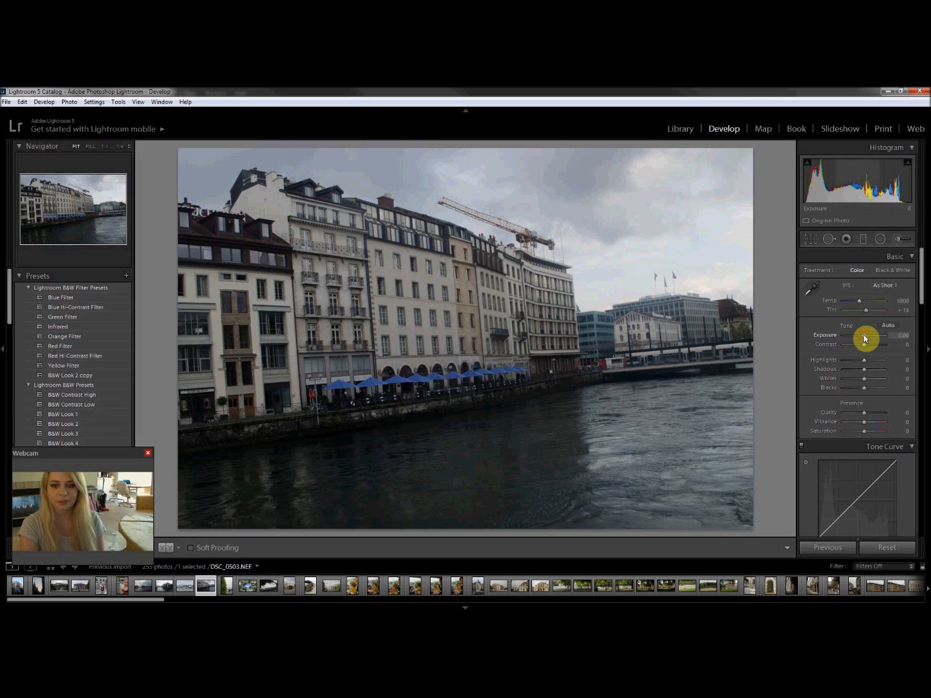
{"action": "left_click_drag", "start_coordinate": [863, 338], "coordinate": [868, 335]}
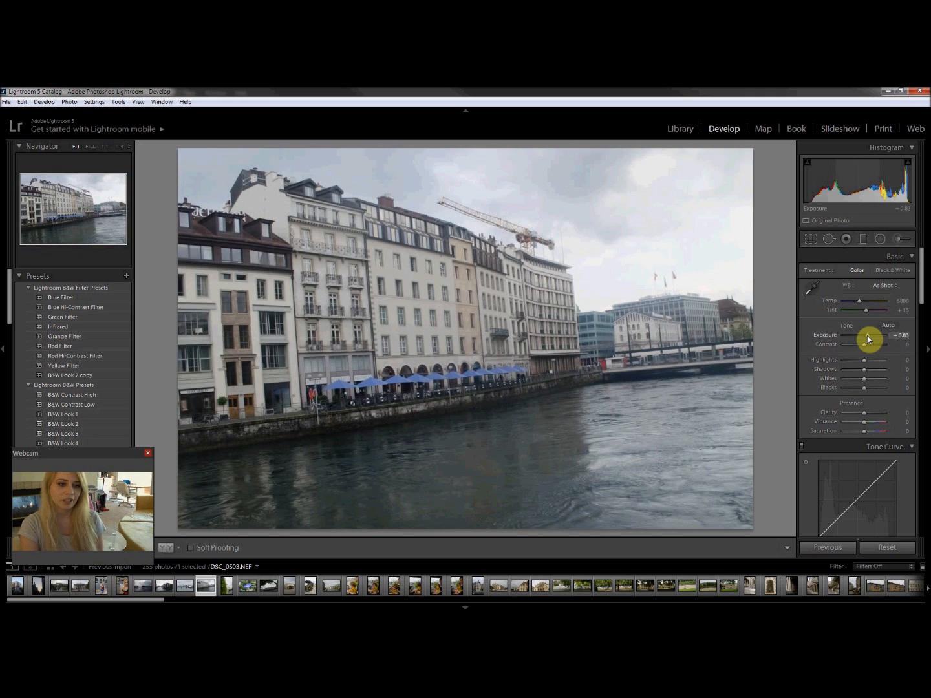
{"action": "left_click_drag", "start_coordinate": [867, 336], "coordinate": [869, 346]}
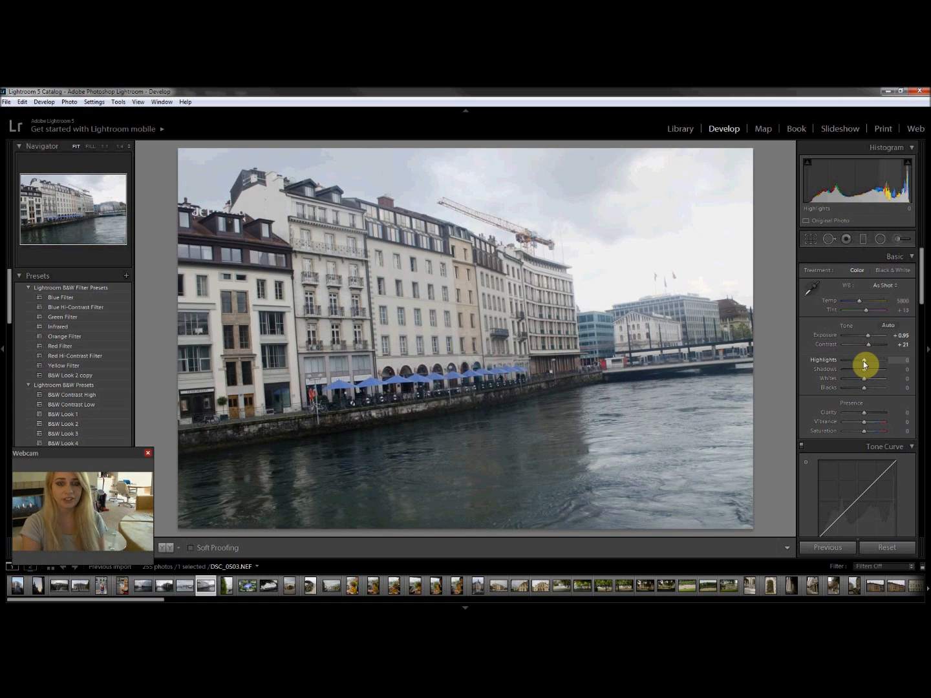
{"action": "left_click_drag", "start_coordinate": [863, 362], "coordinate": [890, 369]}
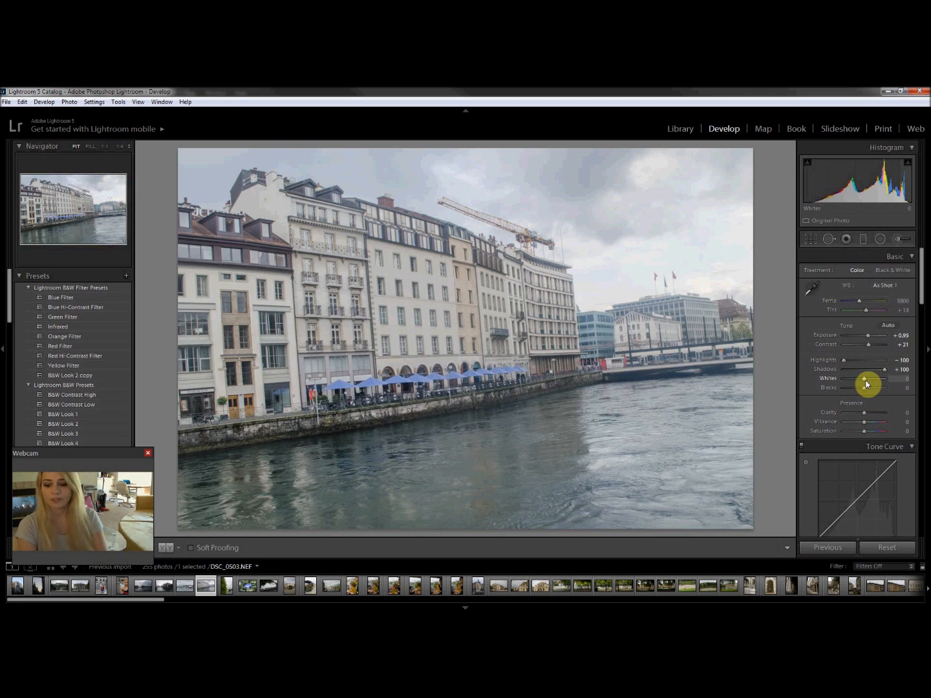
Set Whites to +33 and Blacks to -52 using the clipping preview, and raise Clarity to +86
{"action": "key", "text": "alt"}
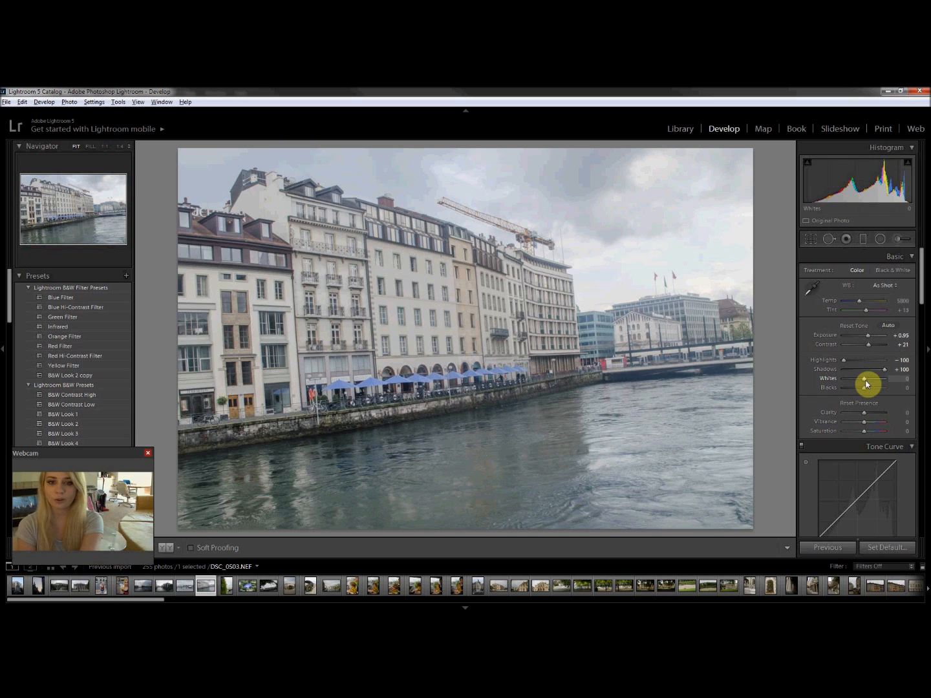
{"action": "left_click_drag", "start_coordinate": [866, 382], "coordinate": [872, 382]}
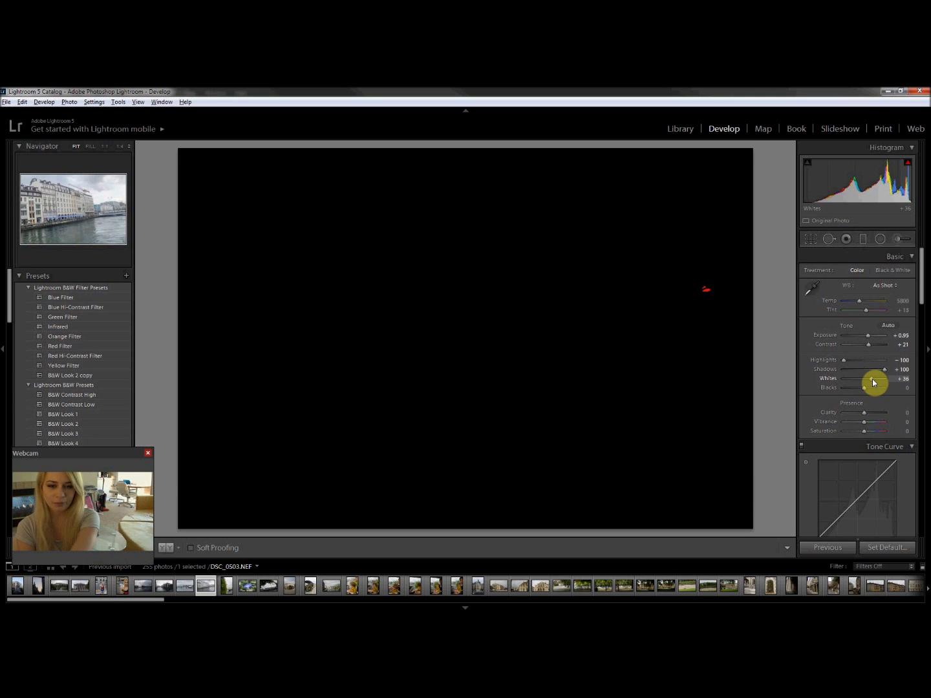
{"action": "left_click_drag", "start_coordinate": [872, 382], "coordinate": [872, 386]}
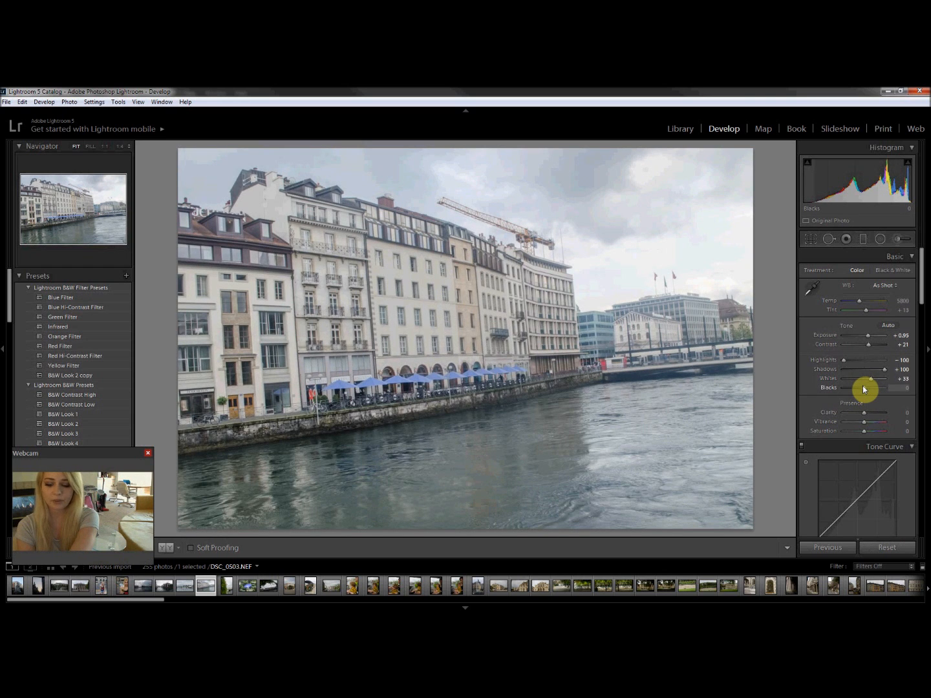
{"action": "left_click_drag", "start_coordinate": [864, 387], "coordinate": [854, 387]}
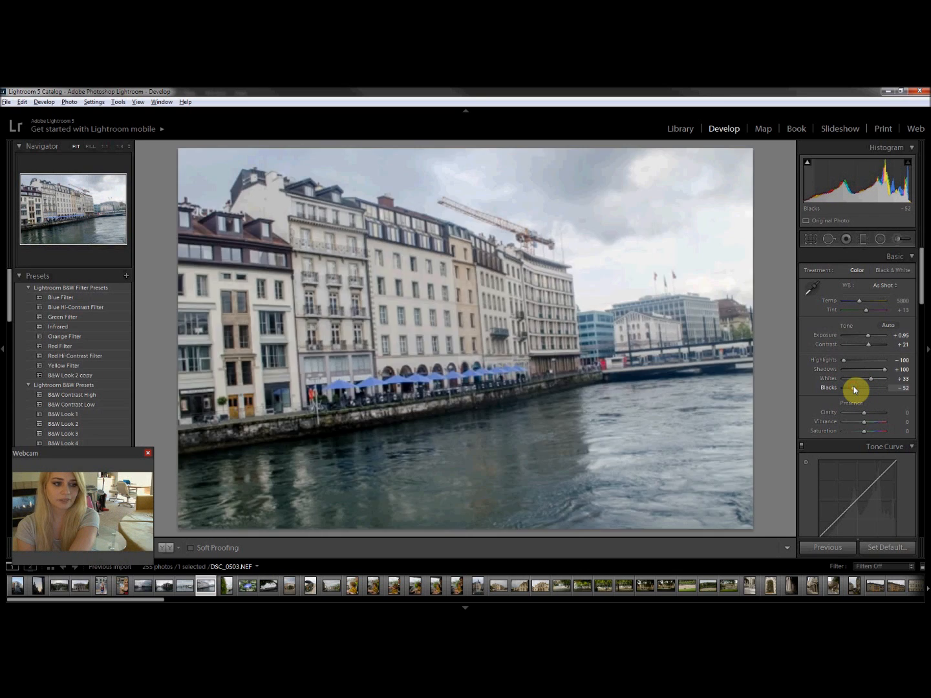
{"action": "left_click_drag", "start_coordinate": [863, 410], "coordinate": [882, 414]}
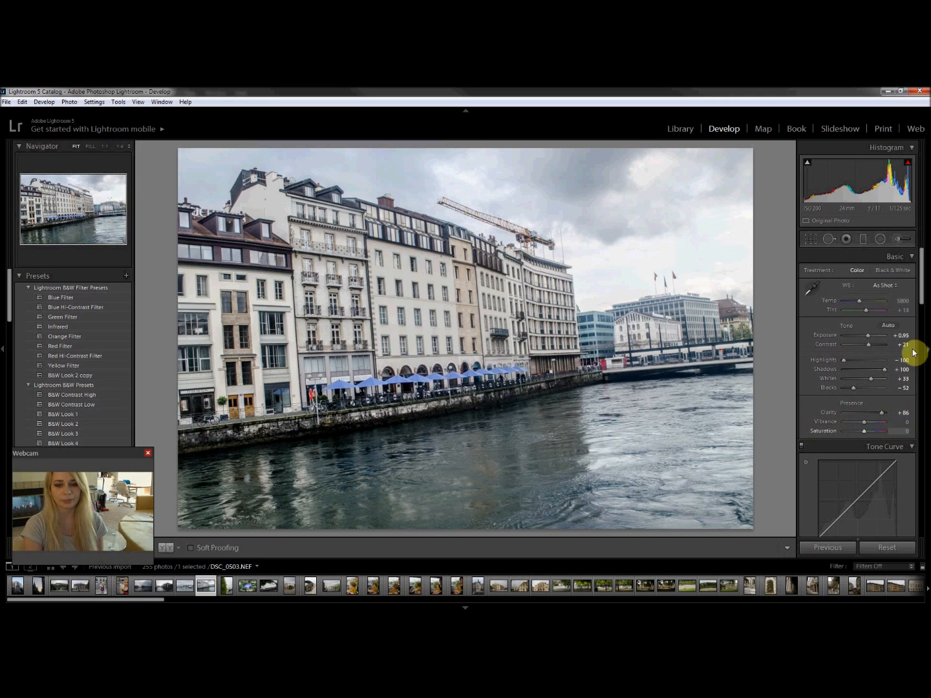
Set the sharpening Amount to 70 and Masking to 44, and the Luminance noise reduction to 30
{"action": "left_click_drag", "start_coordinate": [921, 280], "coordinate": [921, 348]}
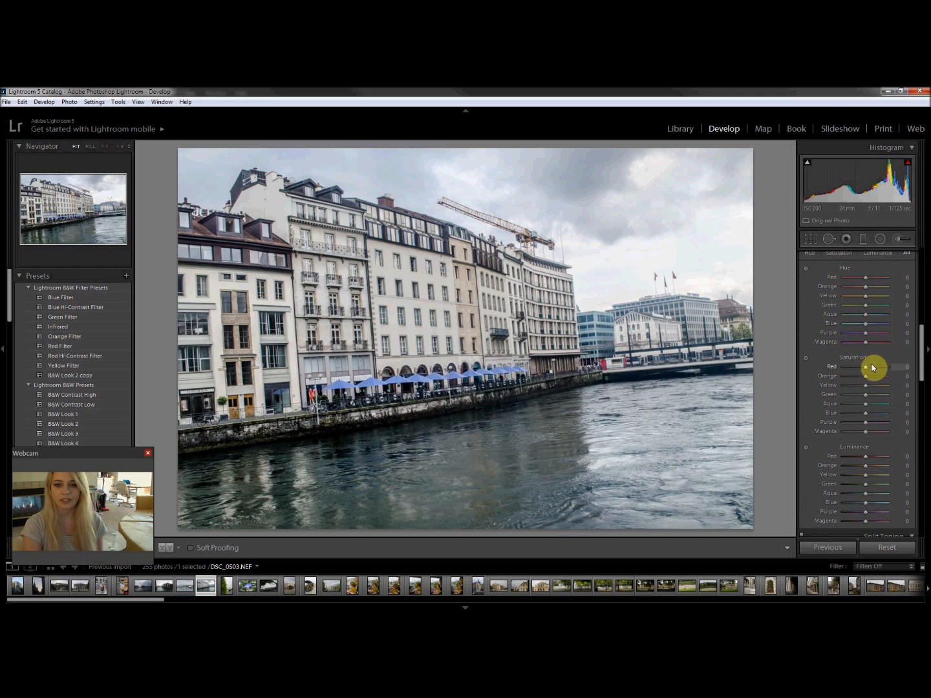
{"action": "left_click_drag", "start_coordinate": [921, 358], "coordinate": [921, 374]}
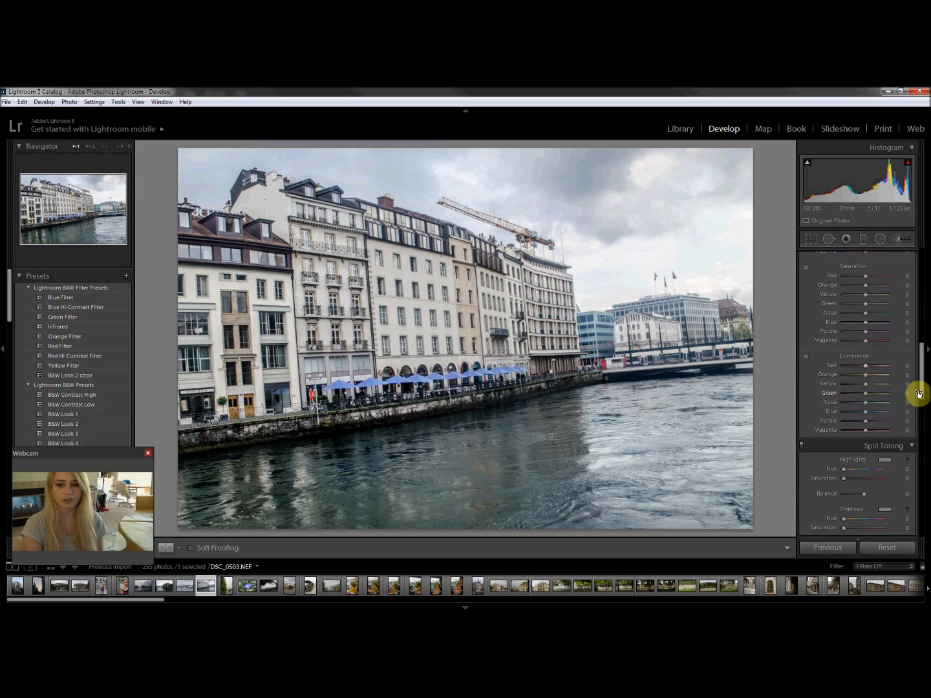
{"action": "left_click_drag", "start_coordinate": [921, 375], "coordinate": [924, 437]}
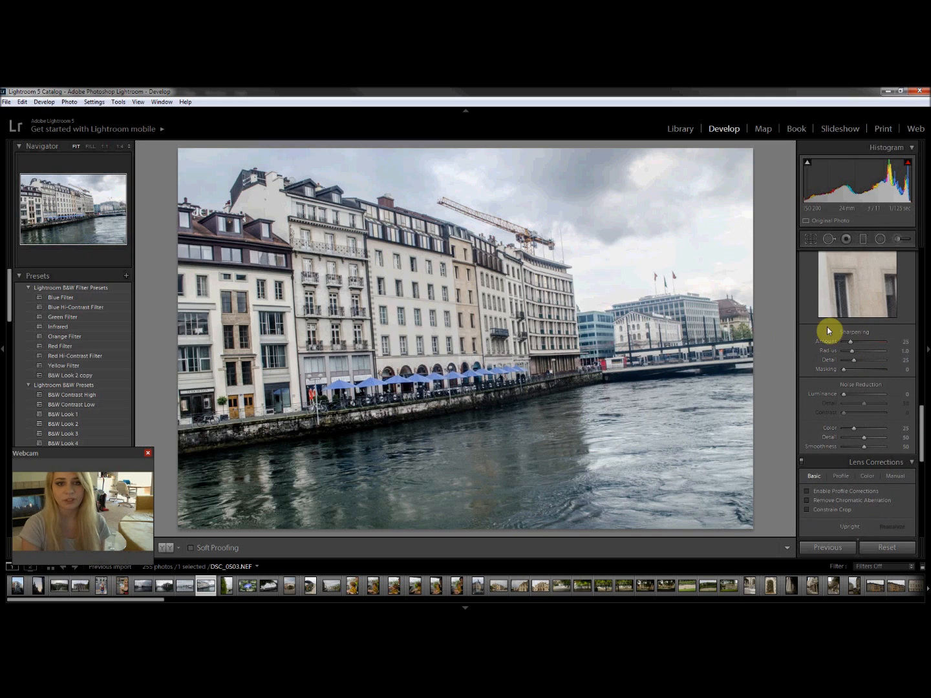
{"action": "left_click_drag", "start_coordinate": [851, 345], "coordinate": [863, 341]}
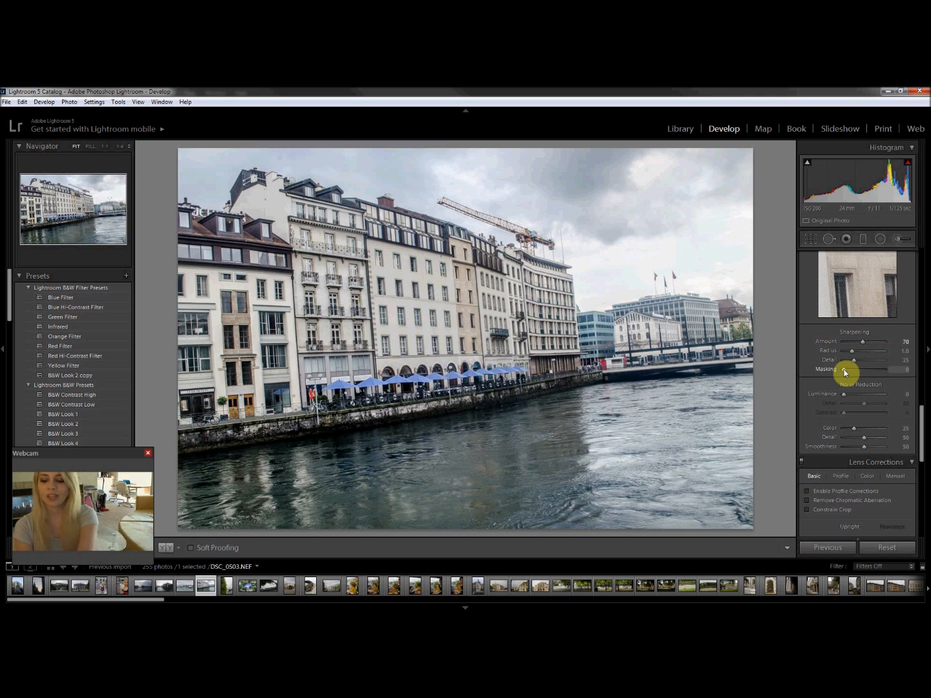
{"action": "key", "text": "alt"}
{"action": "left_click_drag", "start_coordinate": [844, 372], "coordinate": [855, 397]}
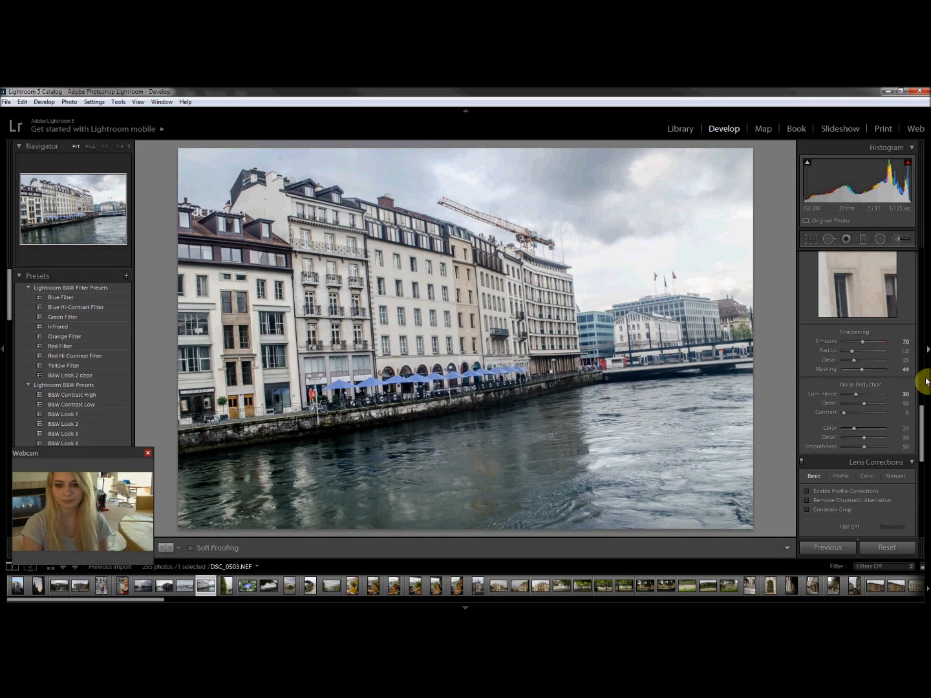
Enable profile corrections, chromatic aberration removal and Constrain Crop, and apply the Auto Upright correction
{"action": "scroll", "coordinate": [919, 426], "scroll_direction": "down", "scroll_amount": 3}
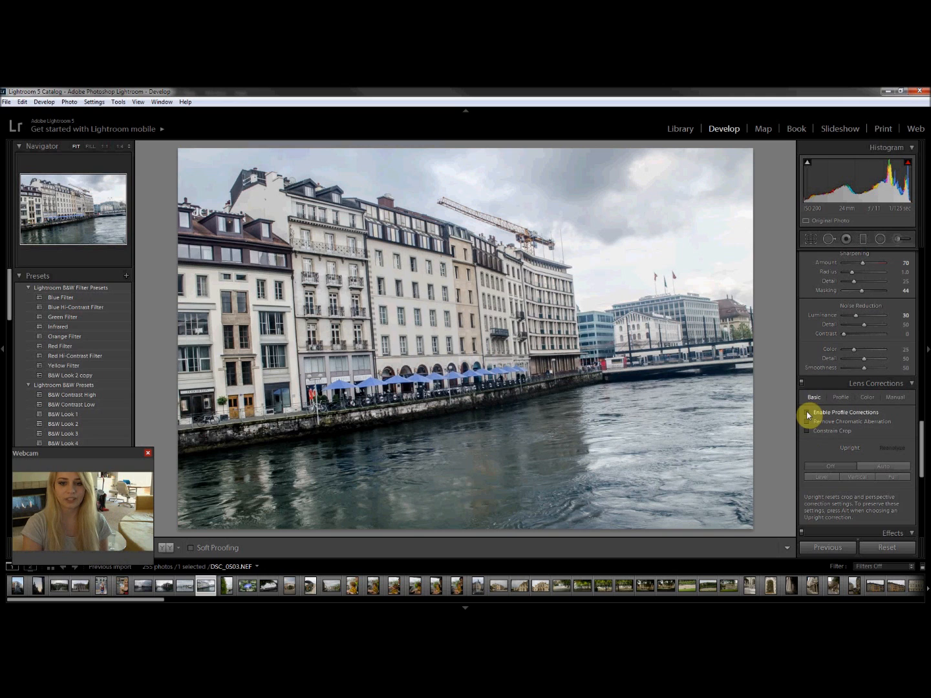
{"action": "left_click", "coordinate": [806, 413]}
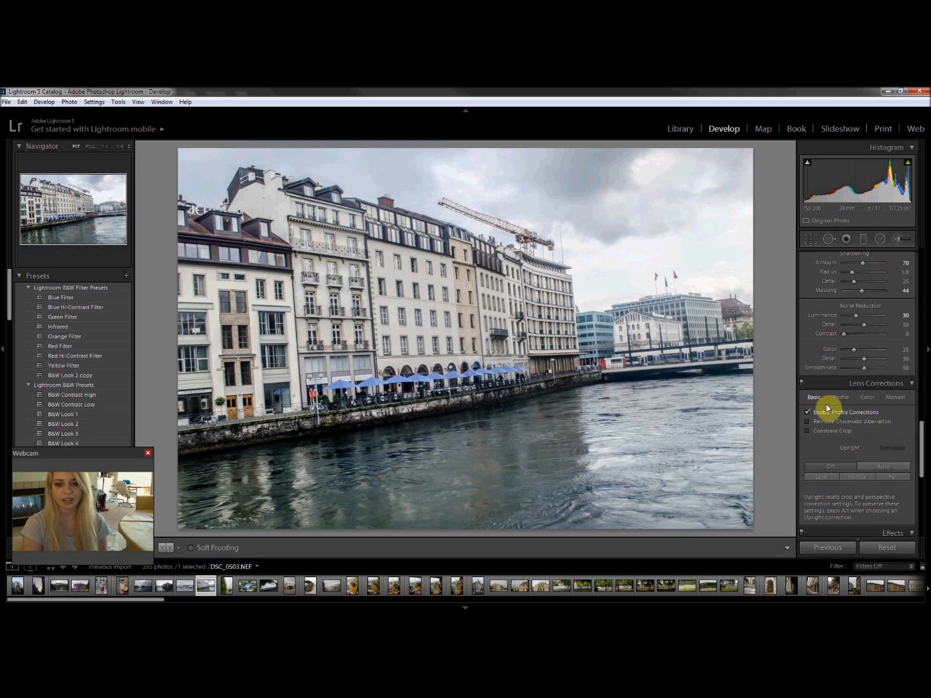
{"action": "left_click", "coordinate": [808, 422]}
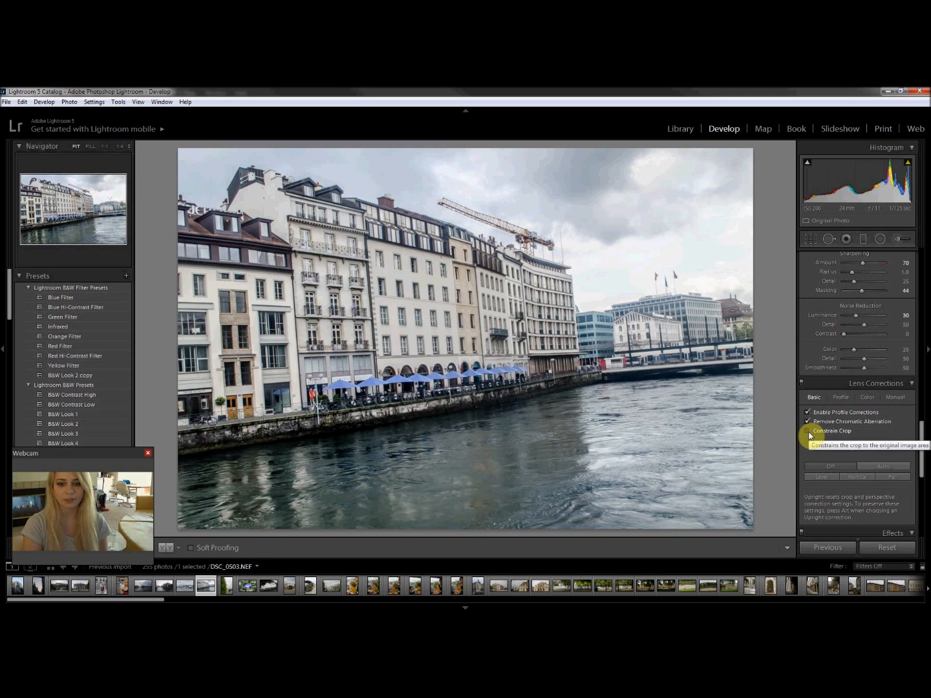
{"action": "left_click", "coordinate": [808, 431]}
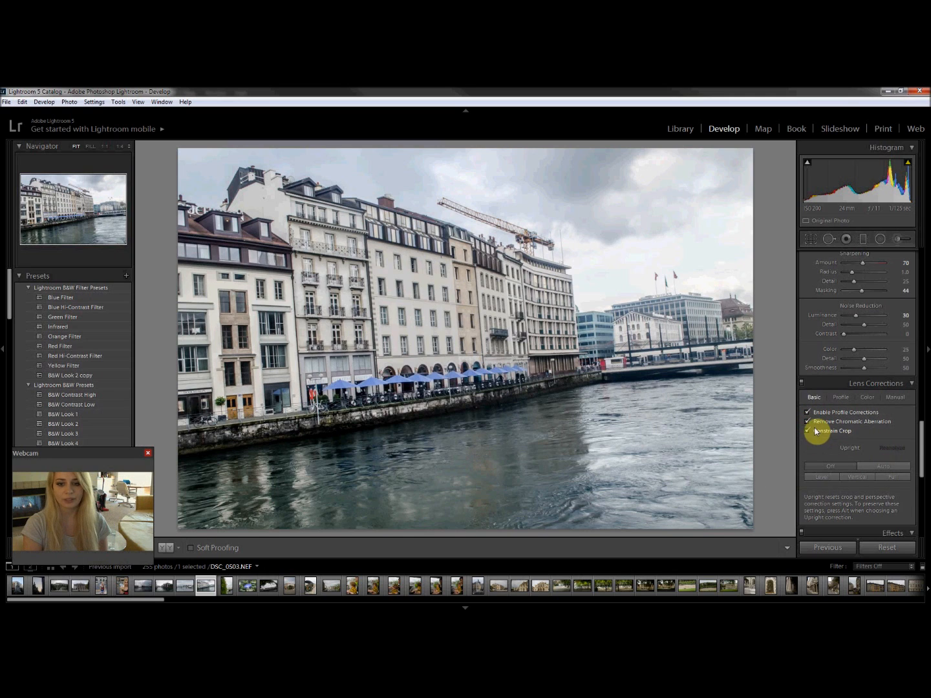
{"action": "left_click", "coordinate": [888, 466]}
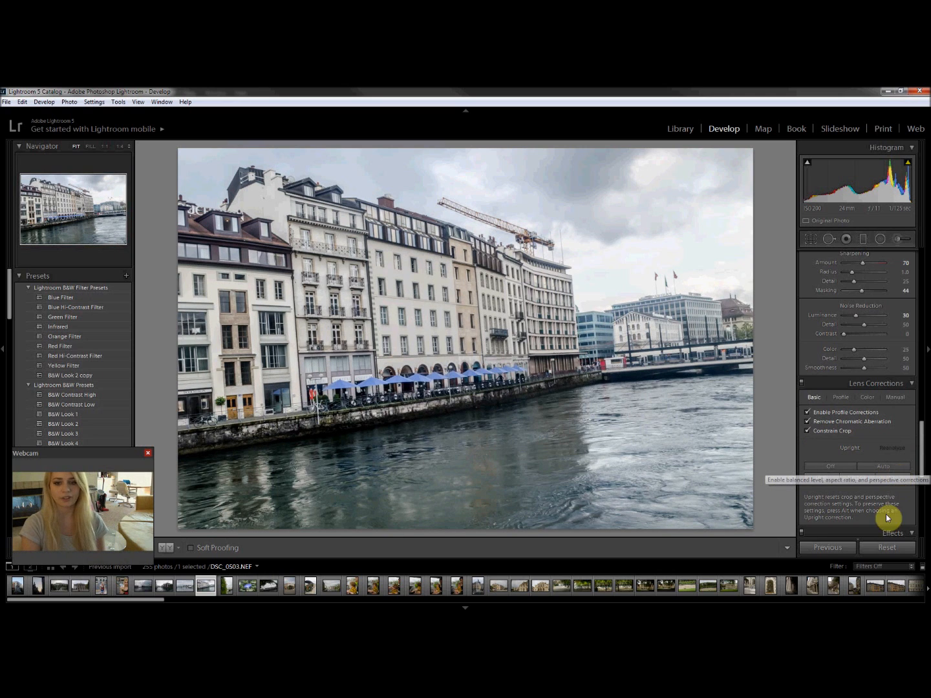
Add a dark post-crop vignette with Amount -21 and Highlights 100
{"action": "scroll", "coordinate": [922, 470], "scroll_direction": "down", "scroll_amount": 3}
{"action": "scroll", "coordinate": [921, 470], "scroll_direction": "down", "scroll_amount": 2}
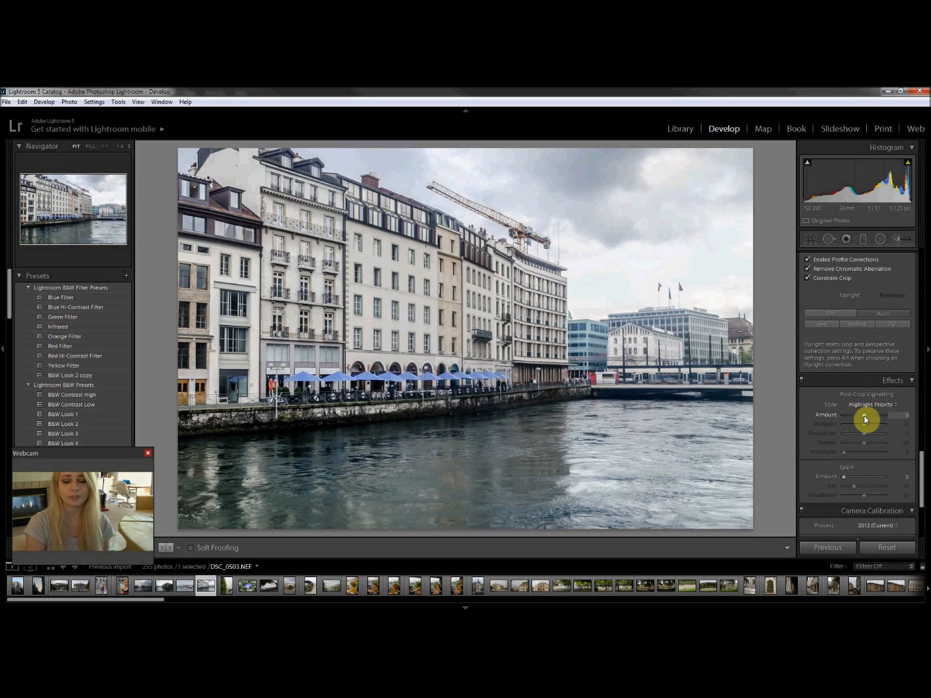
{"action": "left_click_drag", "start_coordinate": [865, 419], "coordinate": [866, 418]}
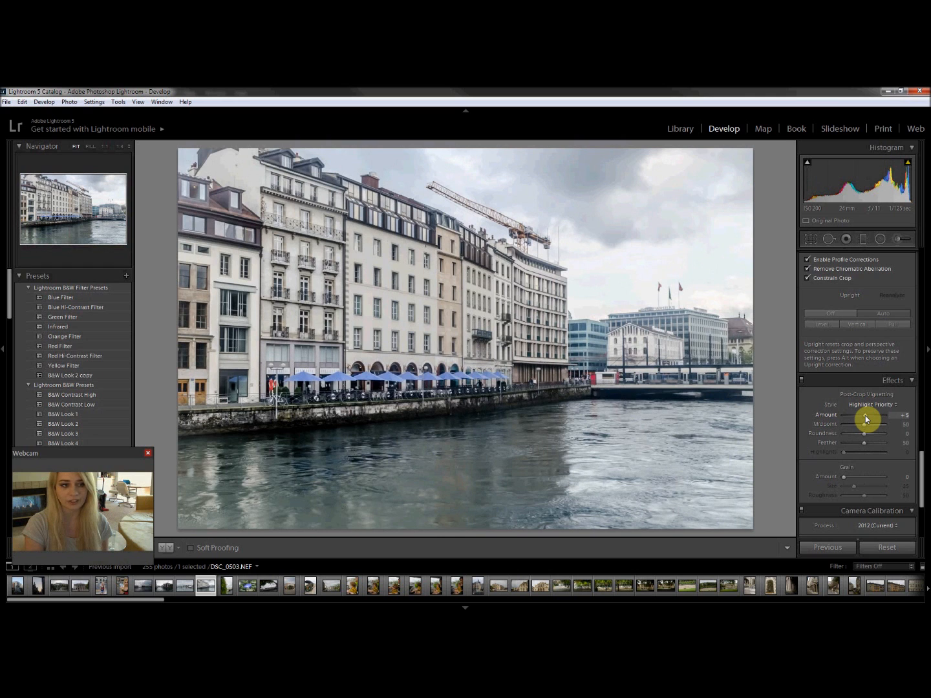
{"action": "left_click_drag", "start_coordinate": [866, 419], "coordinate": [860, 419]}
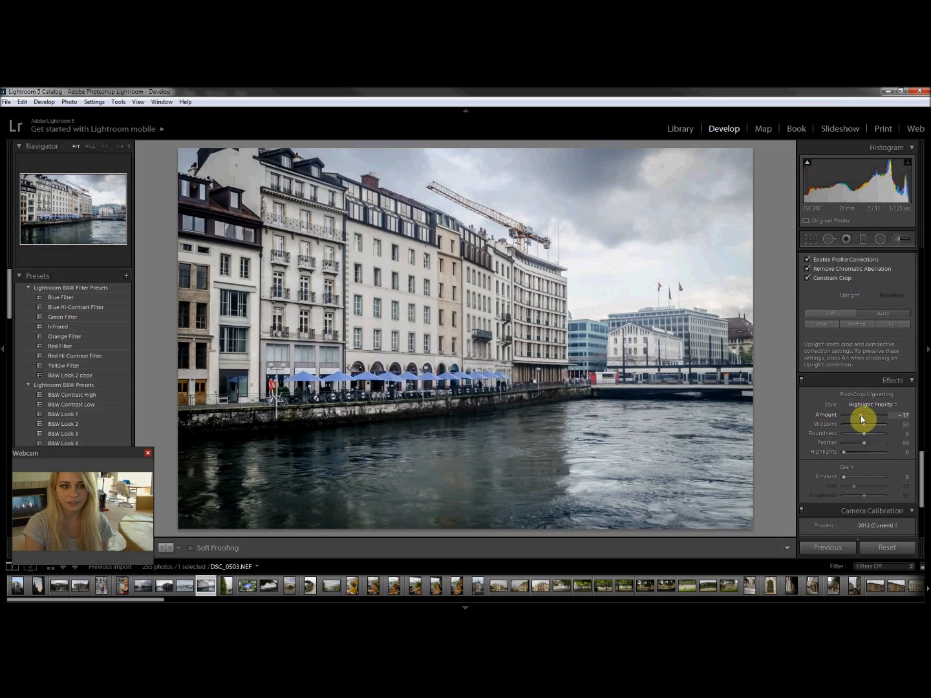
{"action": "left_click_drag", "start_coordinate": [844, 454], "coordinate": [909, 455]}
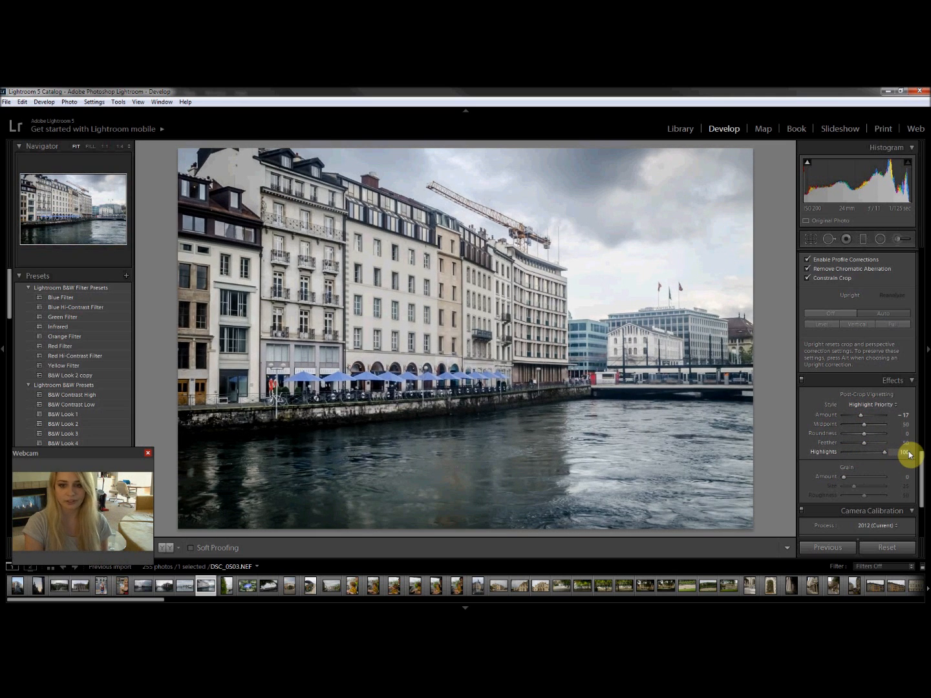
{"action": "left_click_drag", "start_coordinate": [859, 418], "coordinate": [858, 418]}
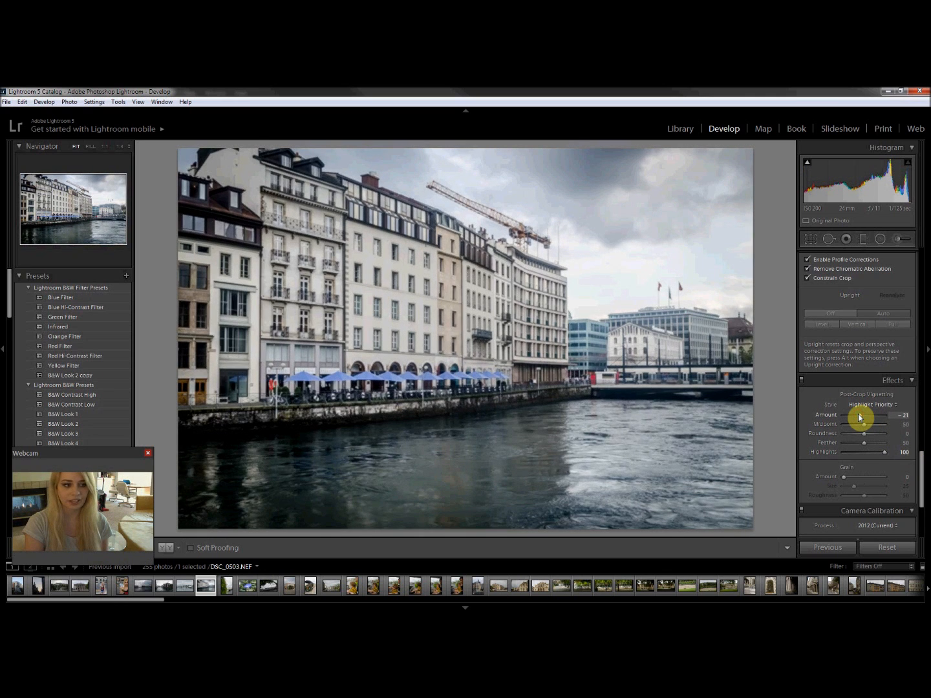
Change the camera calibration profile to Camera Landscape and set the Shadows Tint to +10
{"action": "left_click_drag", "start_coordinate": [917, 461], "coordinate": [921, 492]}
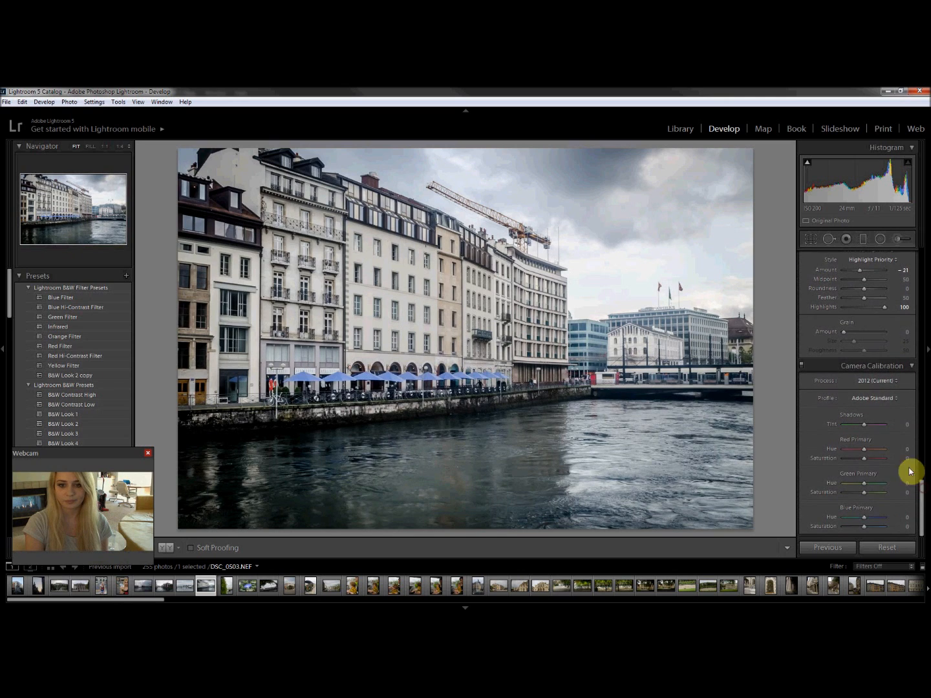
{"action": "left_click", "coordinate": [887, 399]}
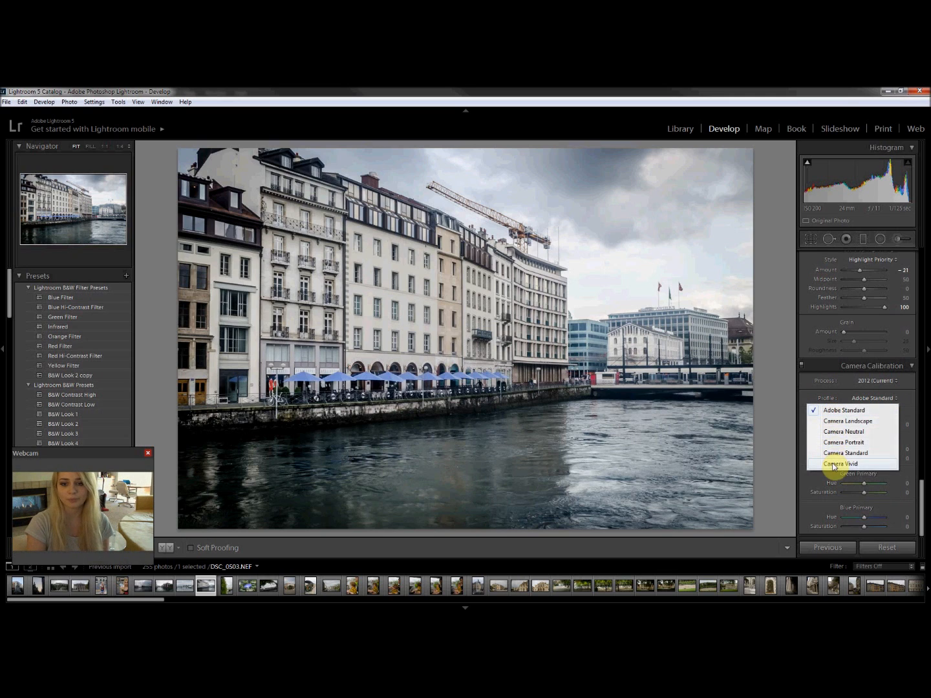
{"action": "left_click", "coordinate": [845, 422]}
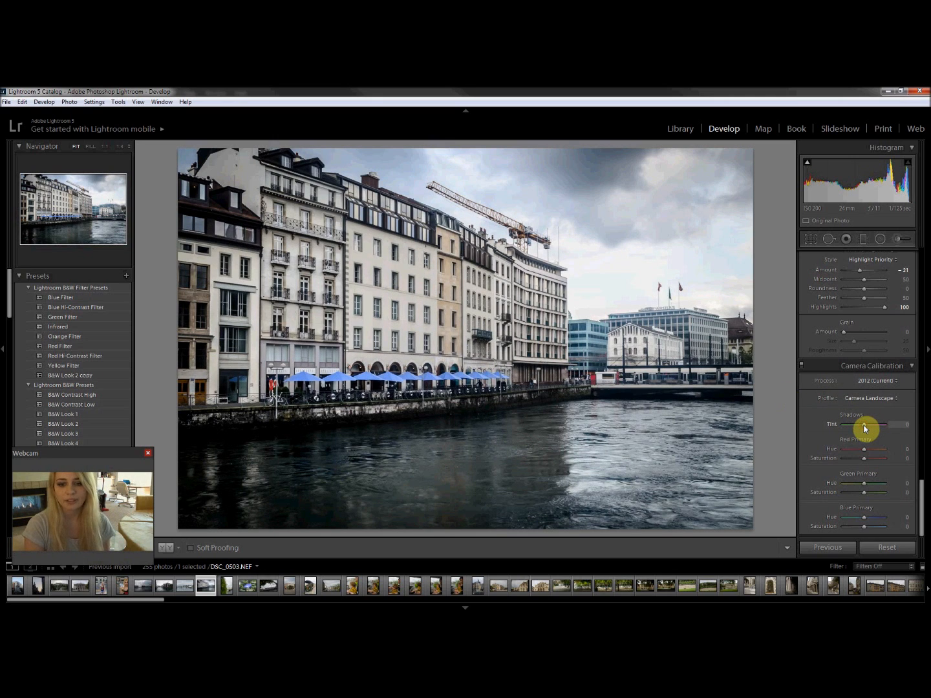
{"action": "mouse_move", "coordinate": [862, 424]}
{"action": "left_mouse_down"}
{"action": "mouse_move", "coordinate": [834, 423]}
{"action": "mouse_move", "coordinate": [888, 431]}
{"action": "mouse_move", "coordinate": [869, 425]}
{"action": "left_mouse_up"}
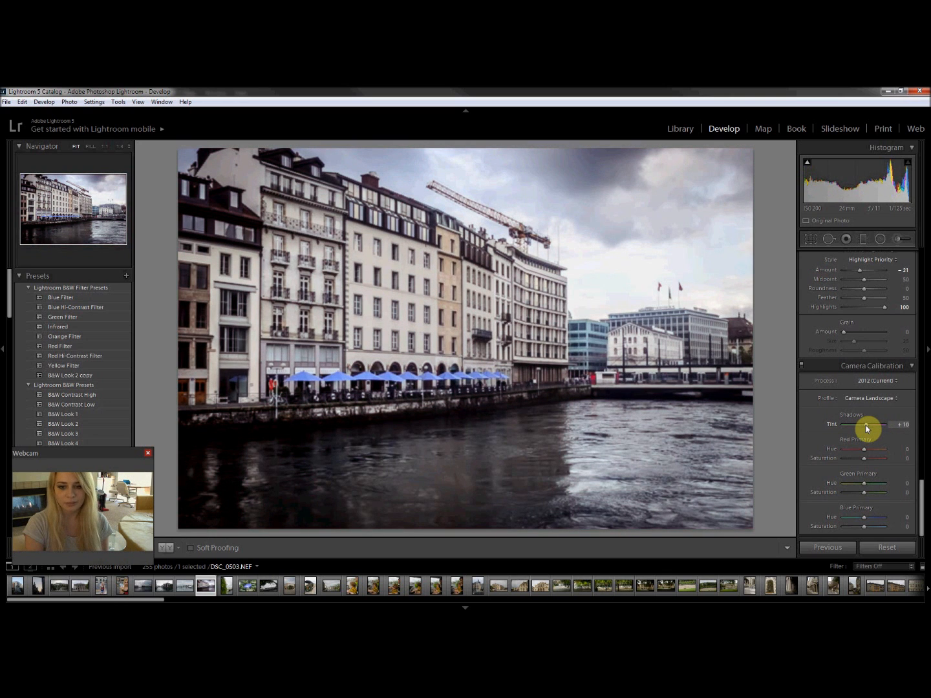
Darken the sky with a graduated filter from the photo's top edge down to the buildings, with Exposure -0.48
{"action": "left_click_drag", "start_coordinate": [922, 491], "coordinate": [915, 249]}
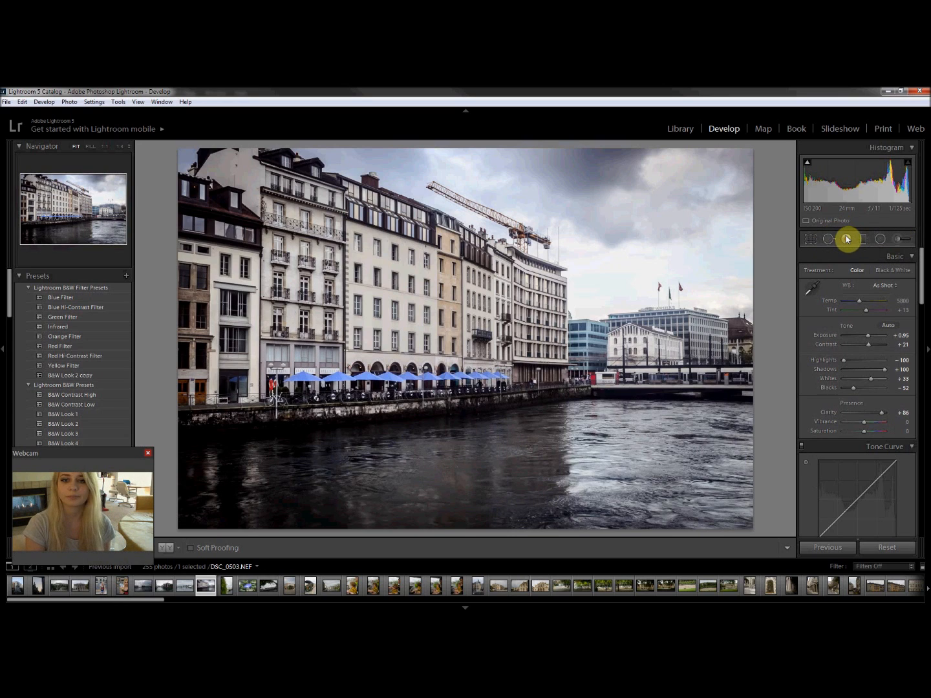
{"action": "left_click", "coordinate": [863, 241]}
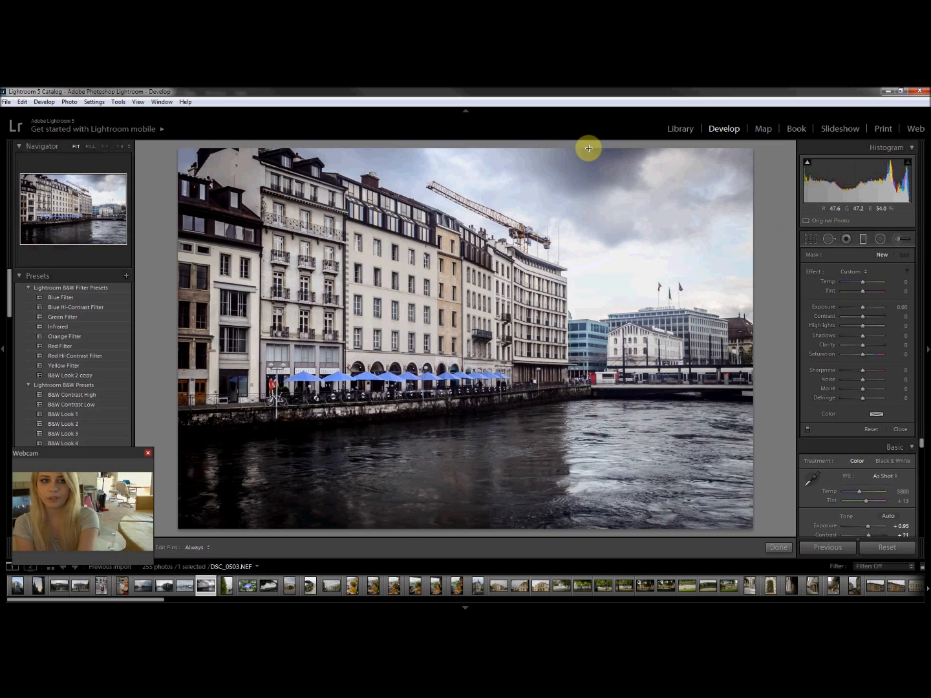
{"action": "left_click_drag", "start_coordinate": [588, 149], "coordinate": [609, 342]}
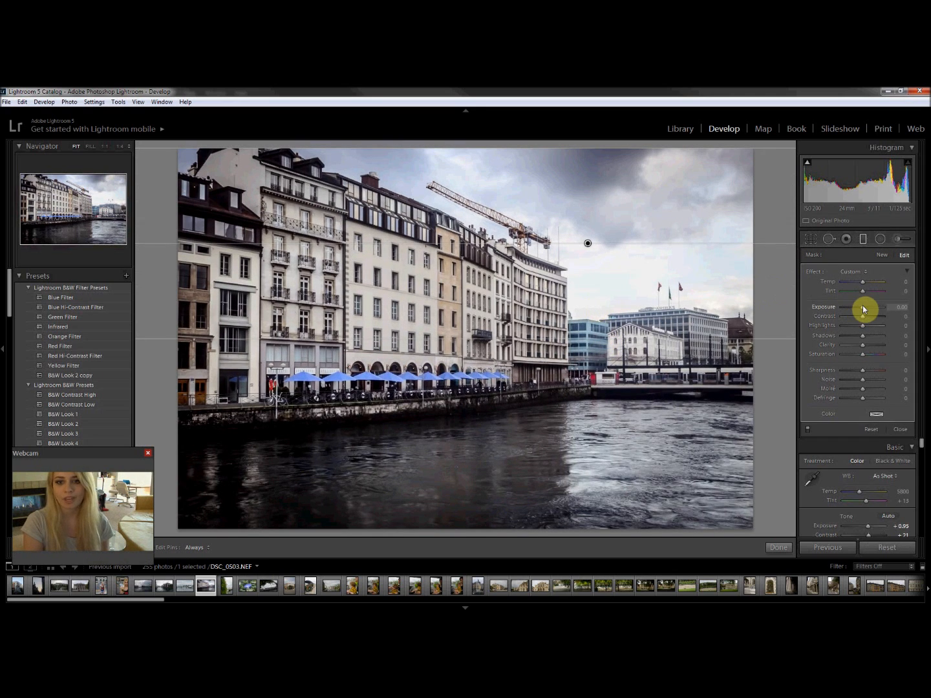
{"action": "left_click_drag", "start_coordinate": [864, 309], "coordinate": [862, 310]}
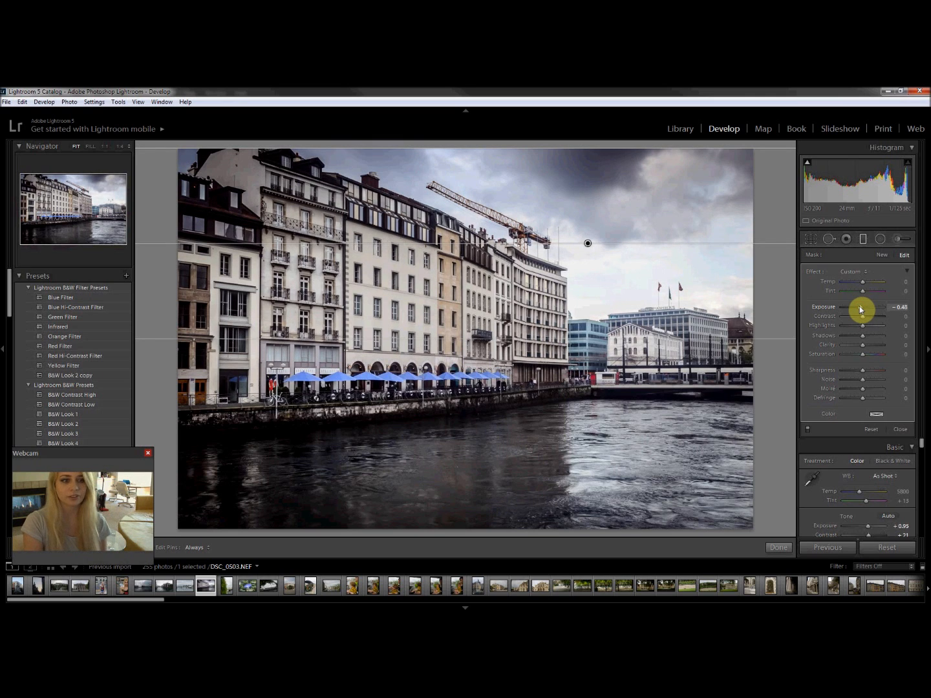
{"action": "left_click", "coordinate": [904, 431]}
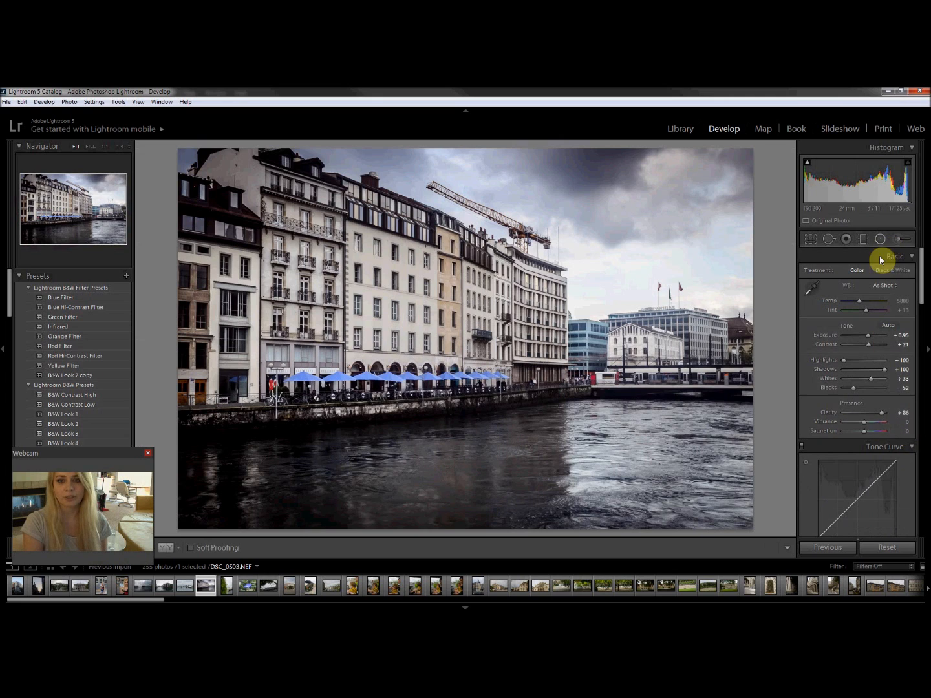
Brighten the river with a graduated filter from the photo's bottom edge up to the quay, with Exposure 0.30 and Clarity 17
{"action": "left_click", "coordinate": [865, 242]}
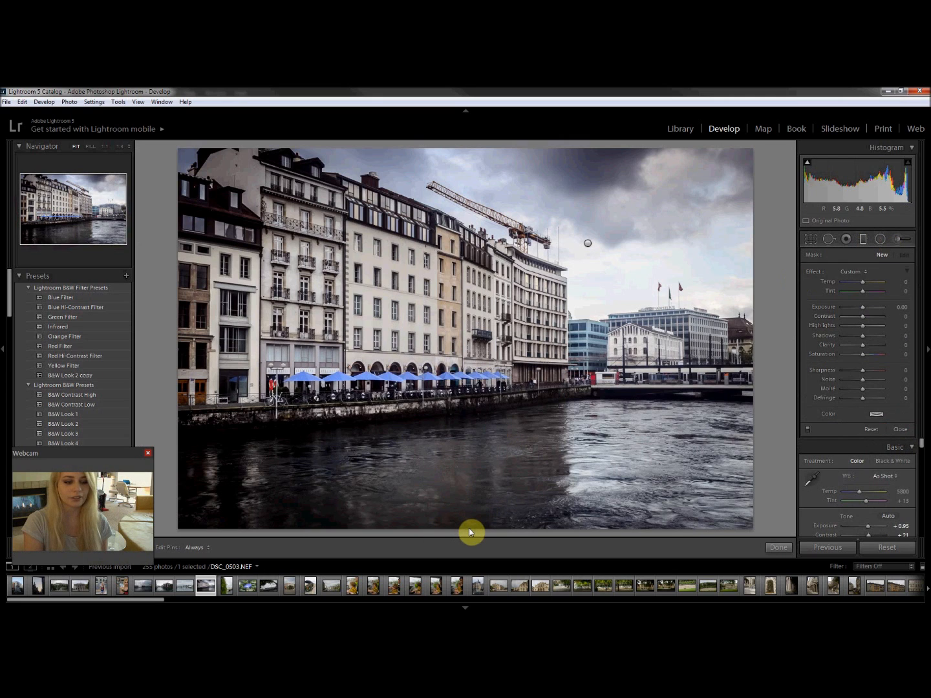
{"action": "left_click_drag", "start_coordinate": [473, 528], "coordinate": [474, 389]}
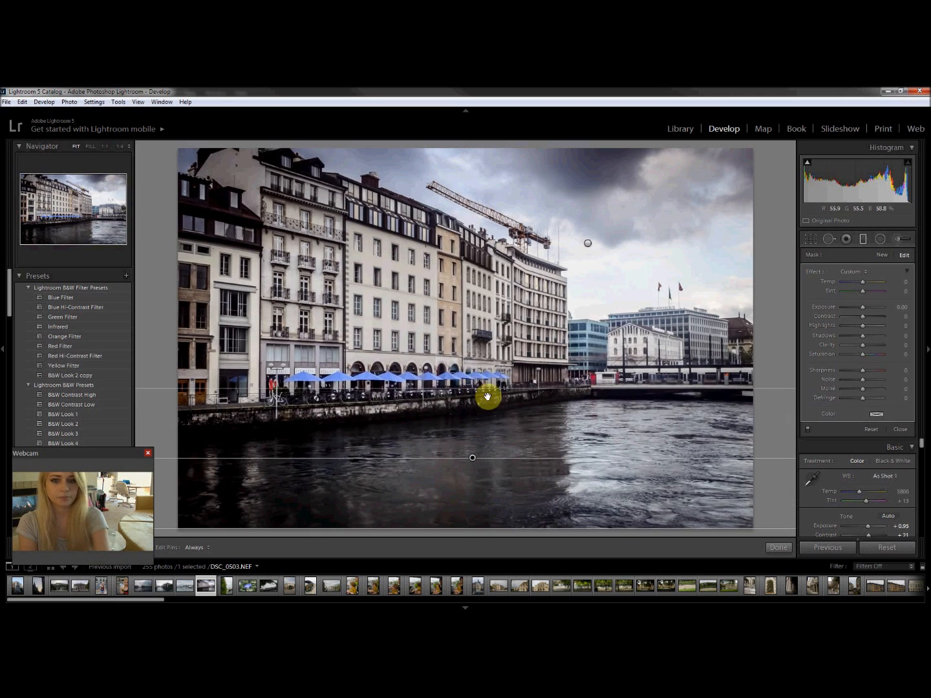
{"action": "left_click_drag", "start_coordinate": [865, 311], "coordinate": [866, 310]}
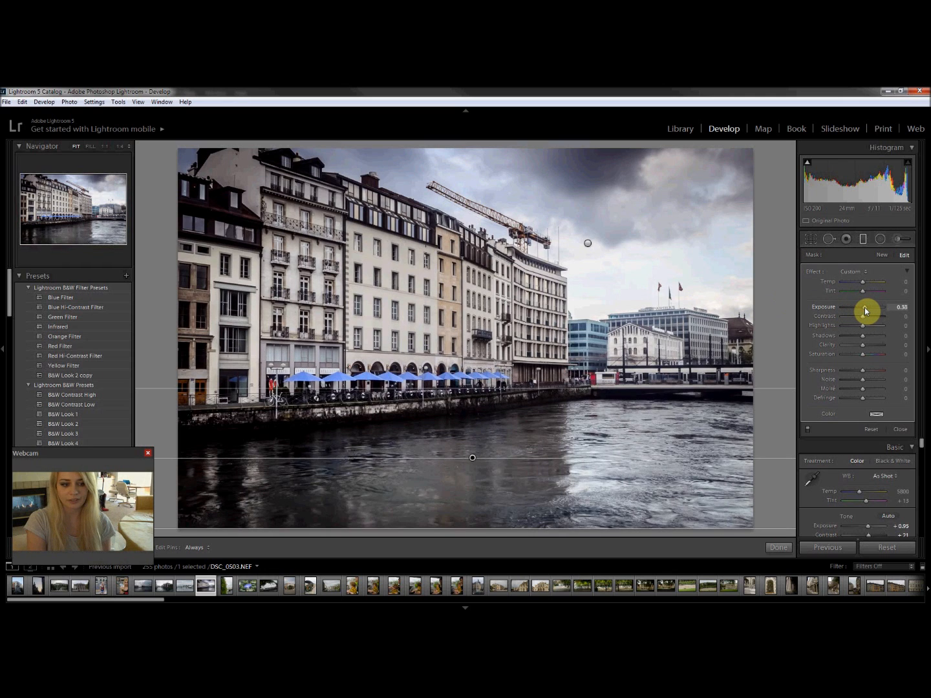
{"action": "left_click_drag", "start_coordinate": [866, 349], "coordinate": [865, 347]}
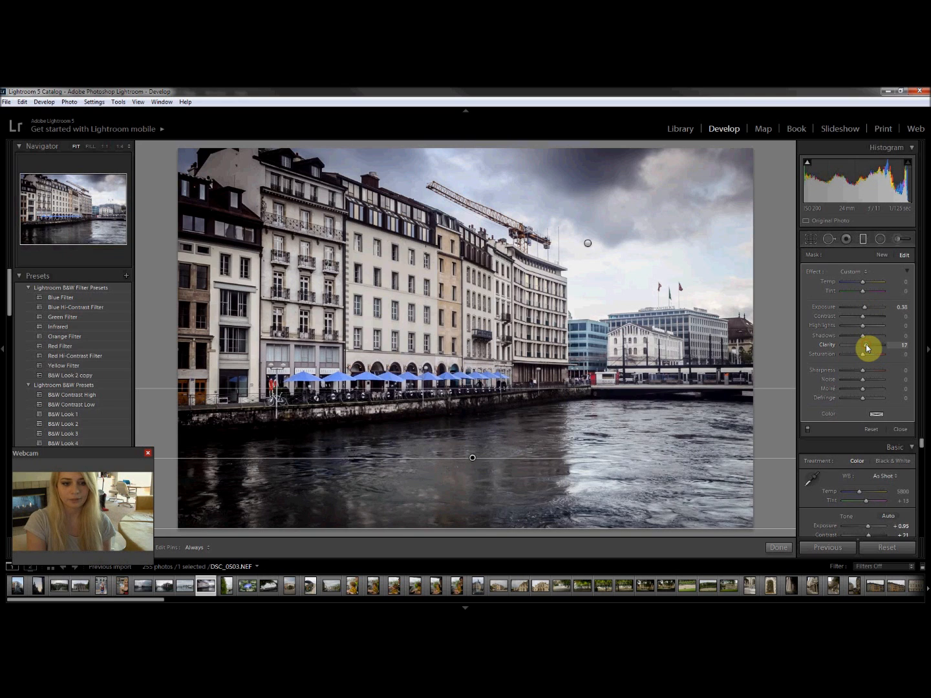
{"action": "left_click", "coordinate": [899, 431]}
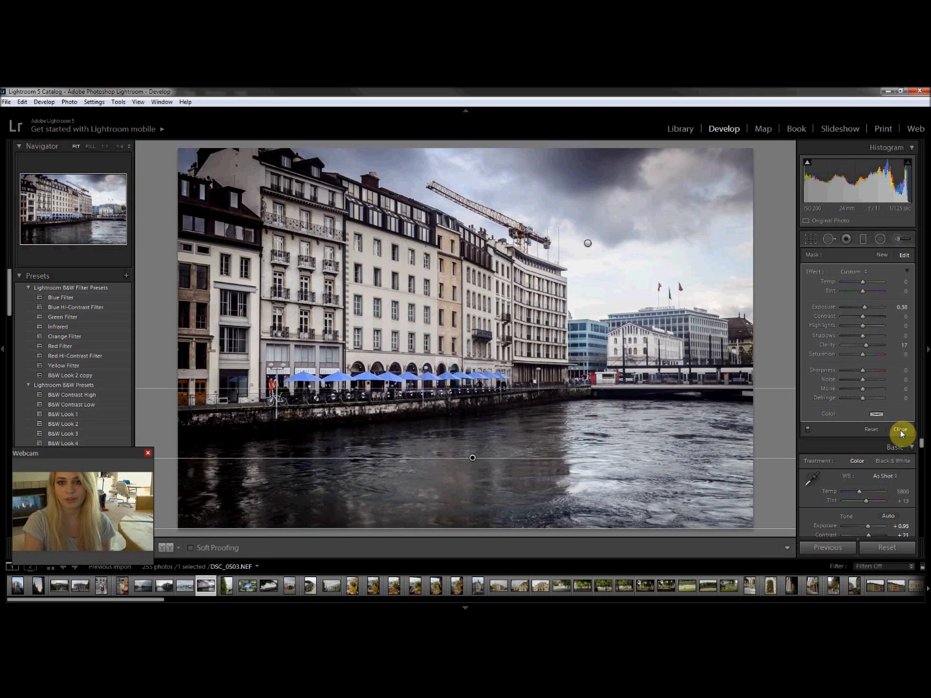
Remove the construction crane from the sky above the rooftops with Spot Removal in Heal mode
{"action": "left_click", "coordinate": [828, 239]}
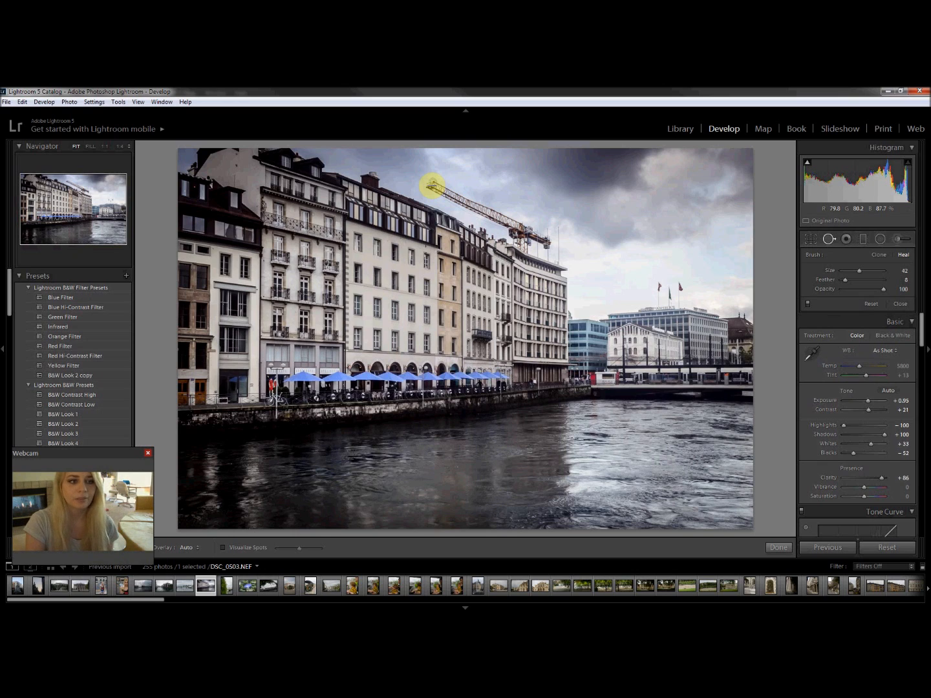
{"action": "left_click", "coordinate": [431, 183]}
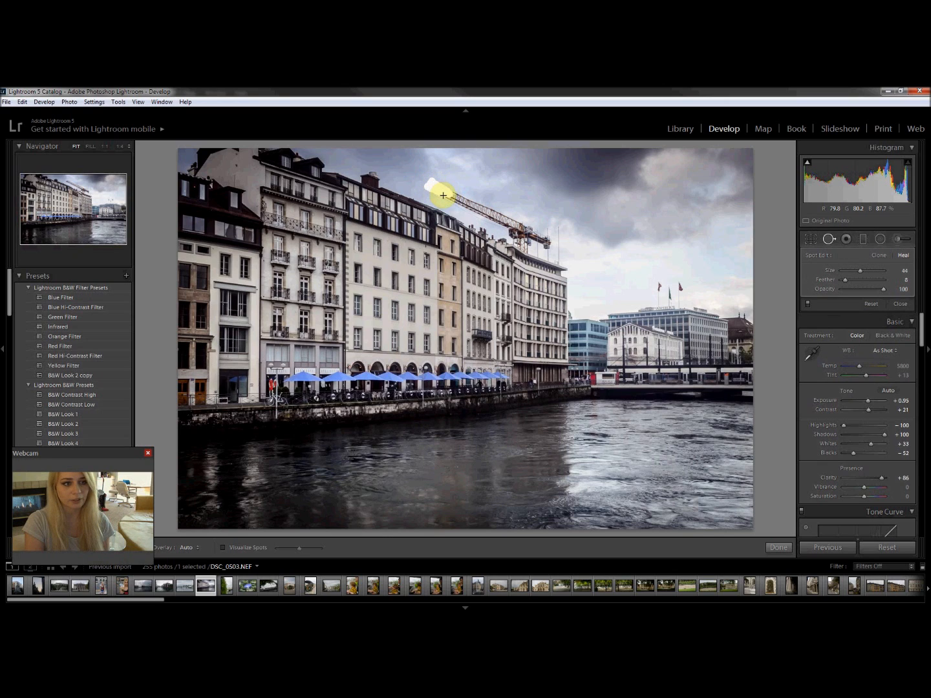
{"action": "mouse_move", "coordinate": [443, 196]}
{"action": "left_mouse_down"}
{"action": "mouse_move", "coordinate": [517, 224]}
{"action": "mouse_move", "coordinate": [509, 216]}
{"action": "mouse_move", "coordinate": [544, 239]}
{"action": "left_mouse_up"}
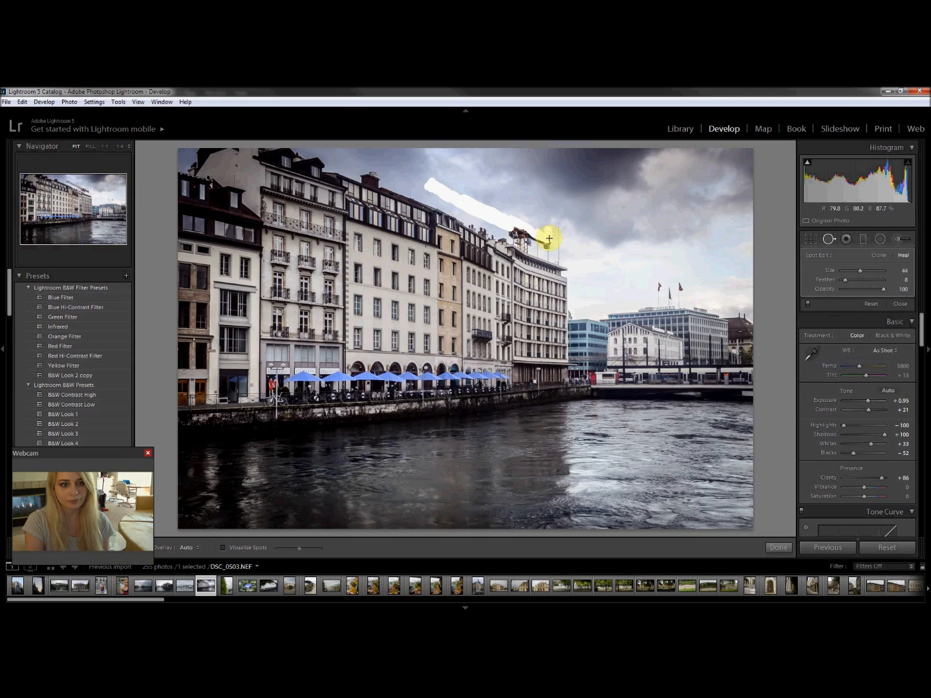
{"action": "mouse_move", "coordinate": [550, 241]}
{"action": "left_mouse_down"}
{"action": "mouse_move", "coordinate": [548, 240]}
{"action": "mouse_move", "coordinate": [549, 256]}
{"action": "mouse_move", "coordinate": [537, 253]}
{"action": "mouse_move", "coordinate": [543, 243]}
{"action": "mouse_move", "coordinate": [513, 229]}
{"action": "mouse_move", "coordinate": [513, 241]}
{"action": "mouse_move", "coordinate": [531, 248]}
{"action": "mouse_move", "coordinate": [509, 229]}
{"action": "mouse_move", "coordinate": [532, 237]}
{"action": "left_mouse_up"}
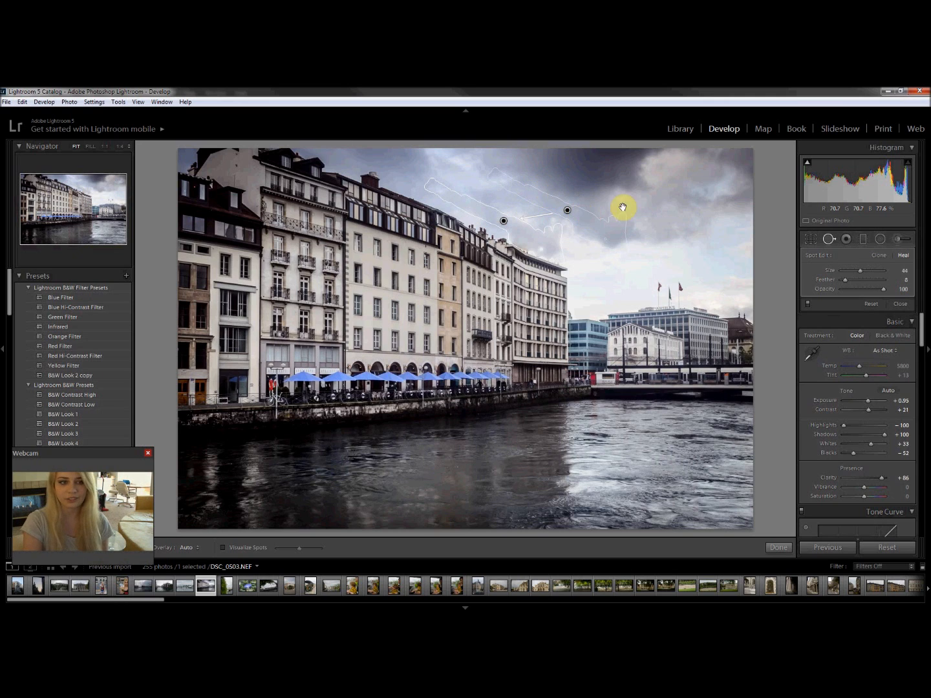
{"action": "left_click", "coordinate": [775, 548]}
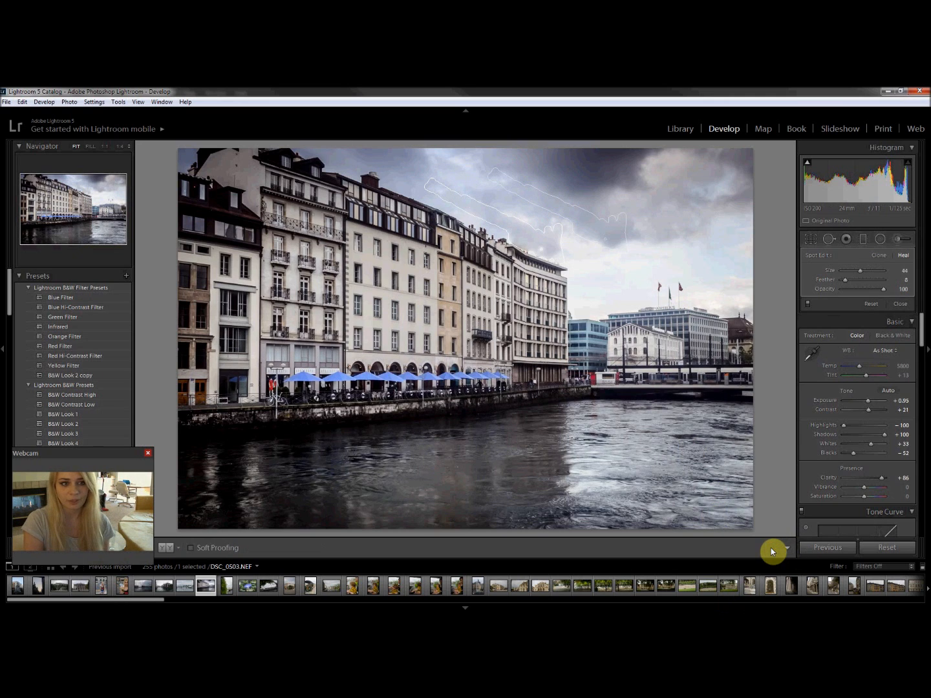
Paint the blue umbrellas with the Adjustment Brush and set Contrast 60, Clarity 17 and Saturation 17
{"action": "left_click", "coordinate": [895, 240]}
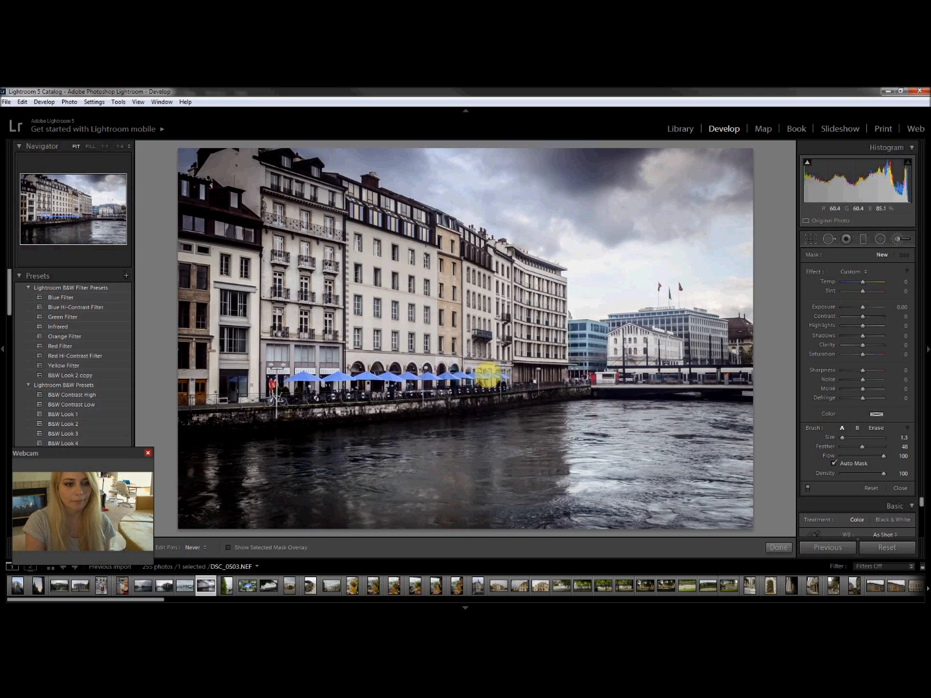
{"action": "left_click_drag", "start_coordinate": [504, 378], "coordinate": [506, 378]}
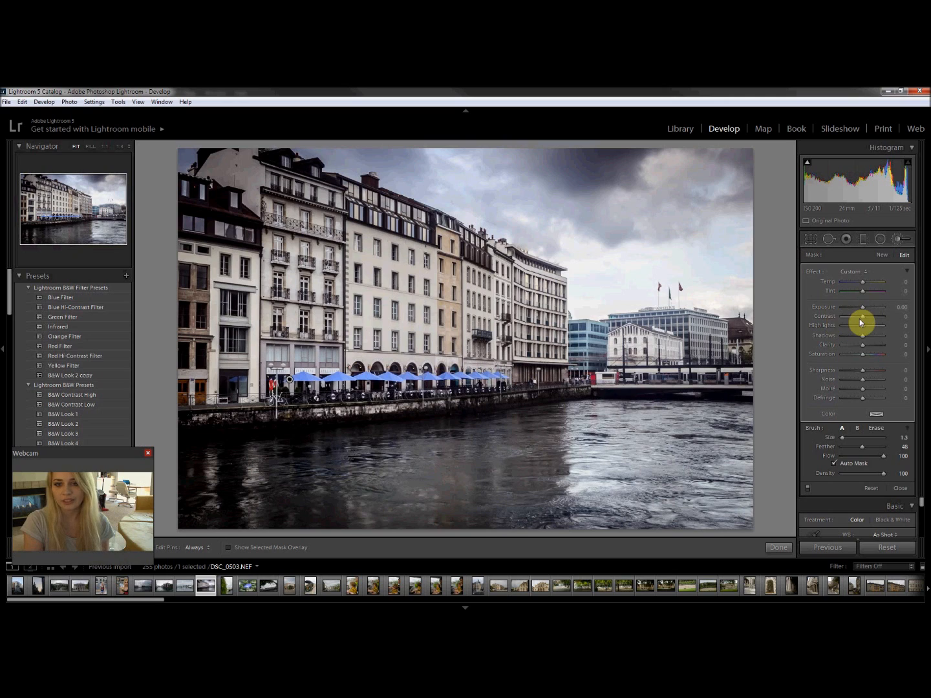
{"action": "left_click_drag", "start_coordinate": [863, 317], "coordinate": [869, 316]}
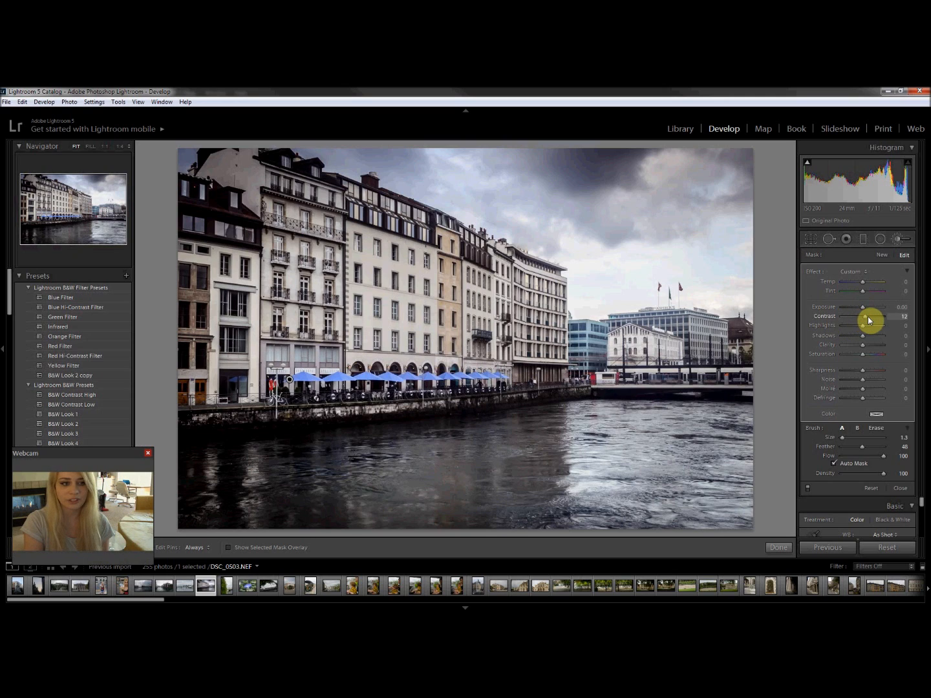
{"action": "left_click_drag", "start_coordinate": [870, 316], "coordinate": [876, 317]}
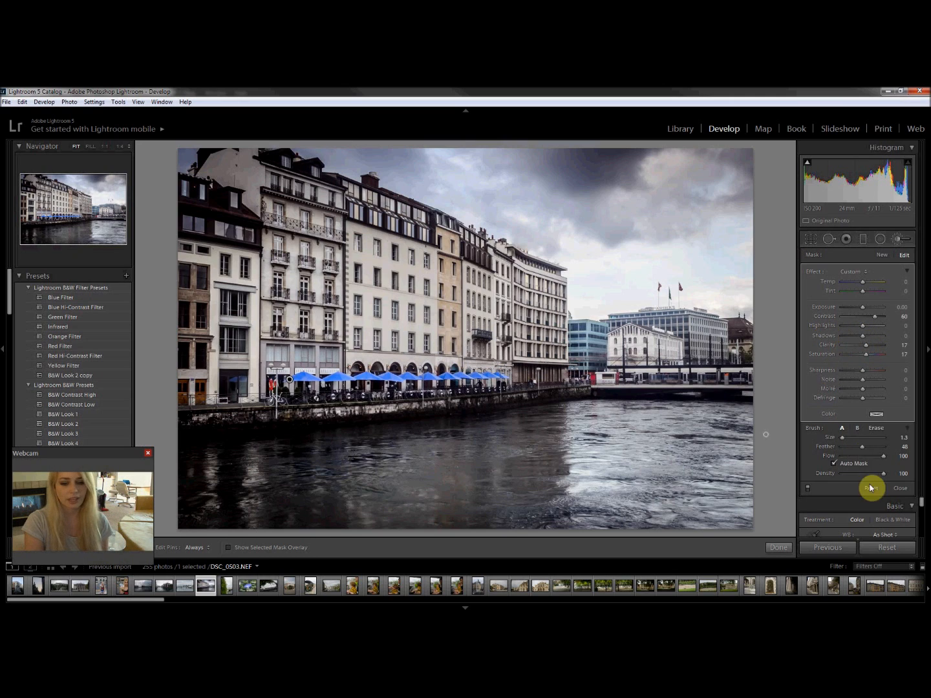
{"action": "left_click", "coordinate": [777, 547]}
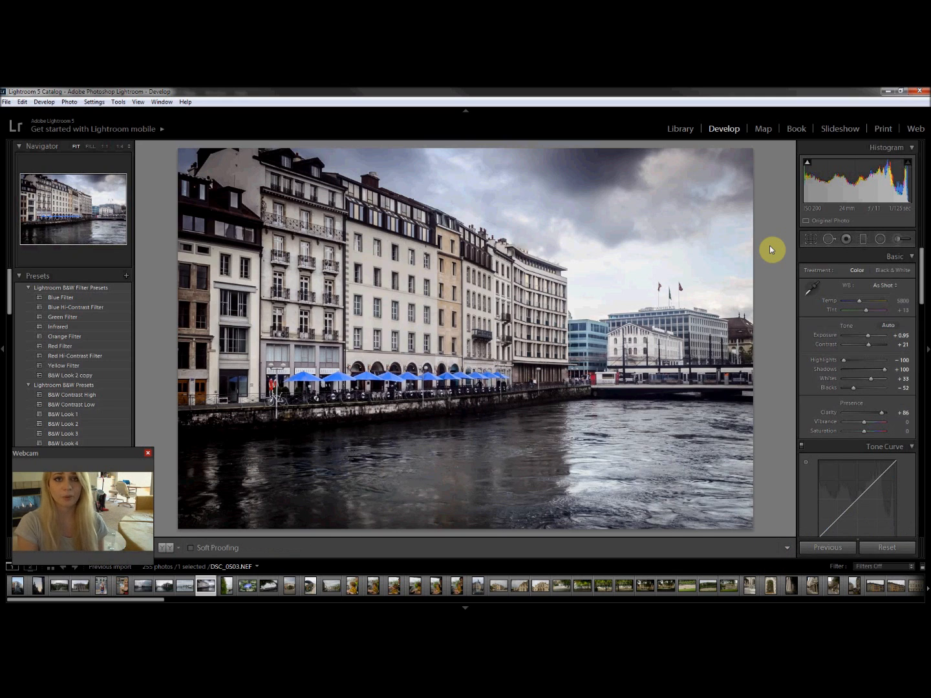
Export the edited photo to the hard drive with the after-export action set to Open in Adobe Photoshop CC
{"action": "left_click", "coordinate": [6, 102]}
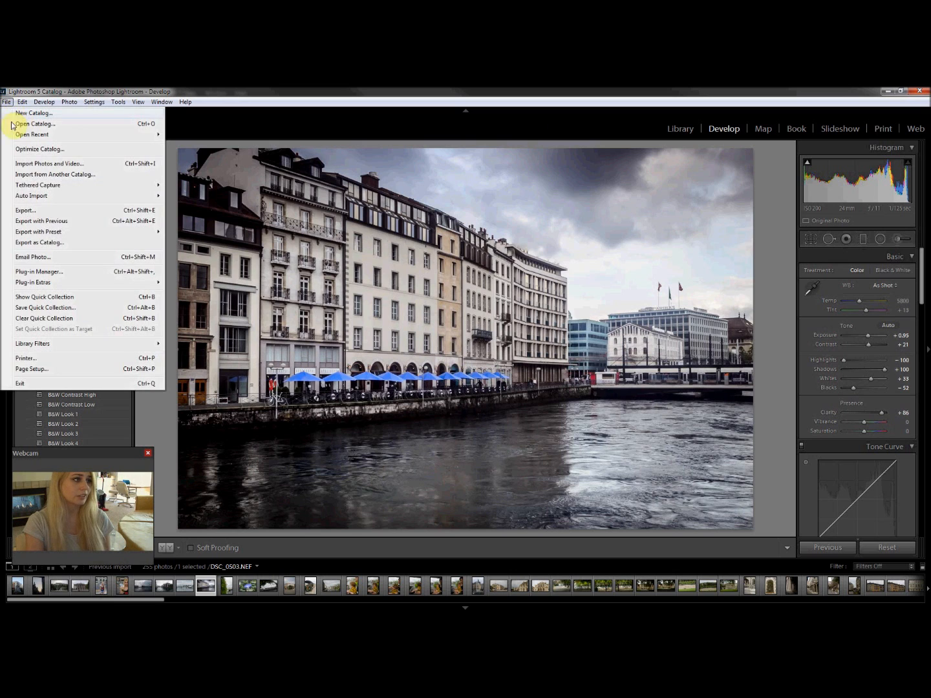
{"action": "left_click", "coordinate": [32, 210]}
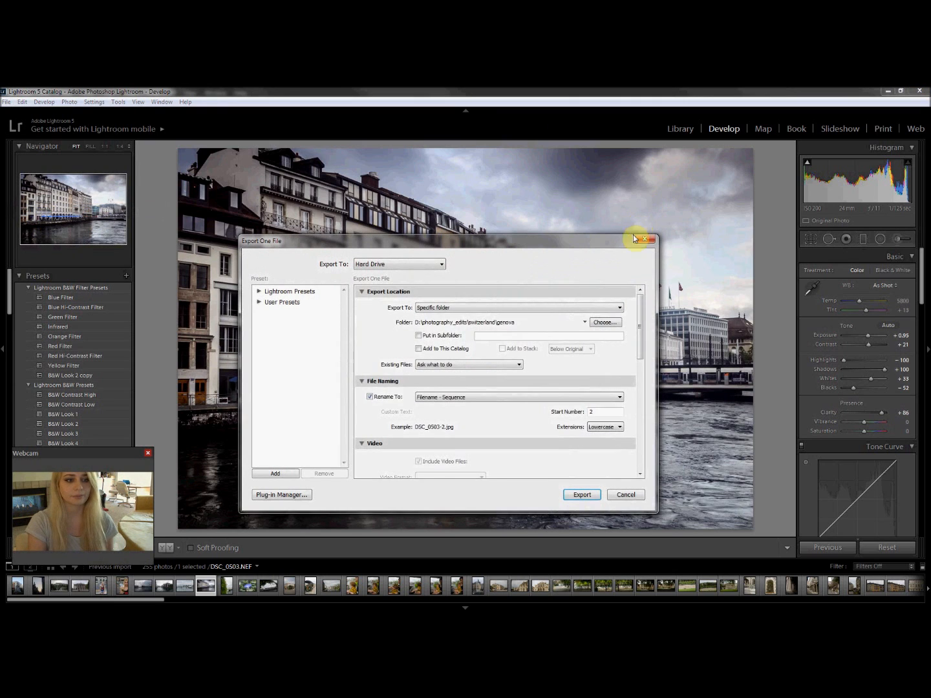
{"action": "left_click", "coordinate": [465, 449]}
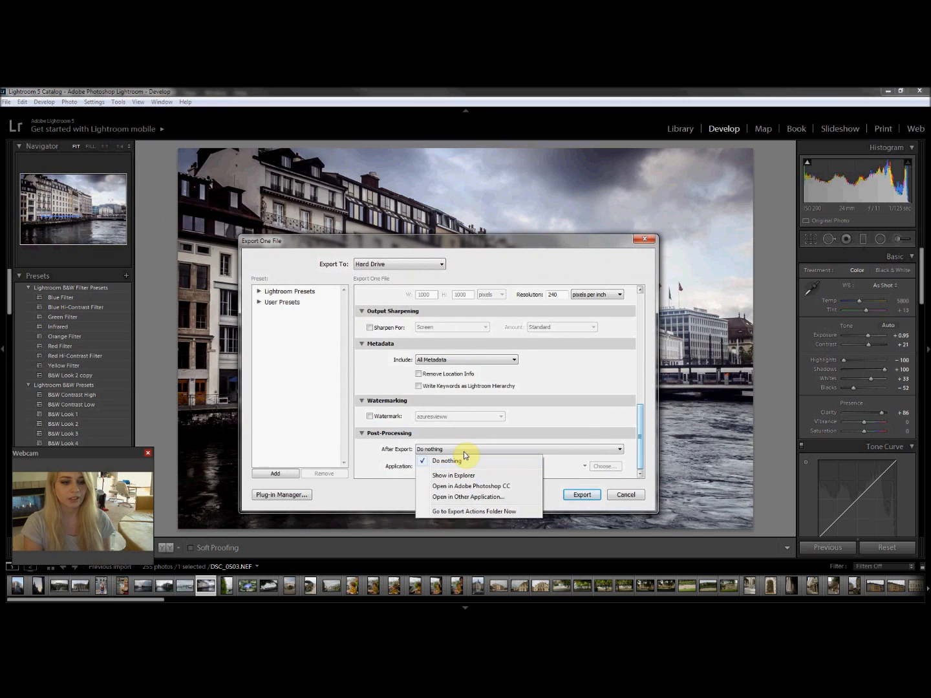
{"action": "left_click", "coordinate": [463, 486]}
{"action": "left_click", "coordinate": [581, 495]}
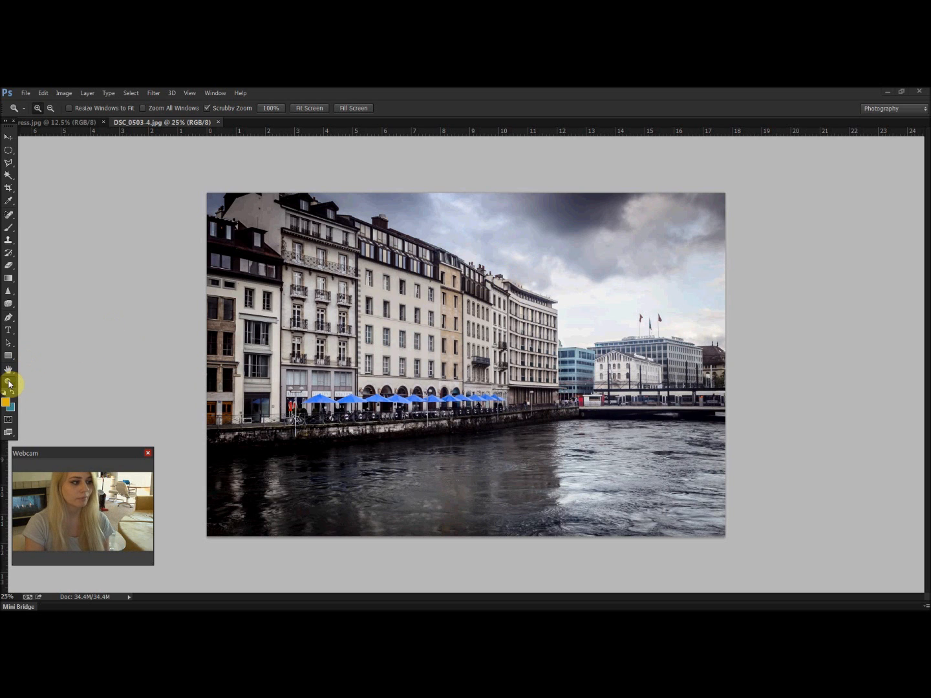
Remove the leftover crane line in the sky above the rooftops with a 45 px Spot Healing Brush in Normal mode
{"action": "left_click", "coordinate": [513, 273]}
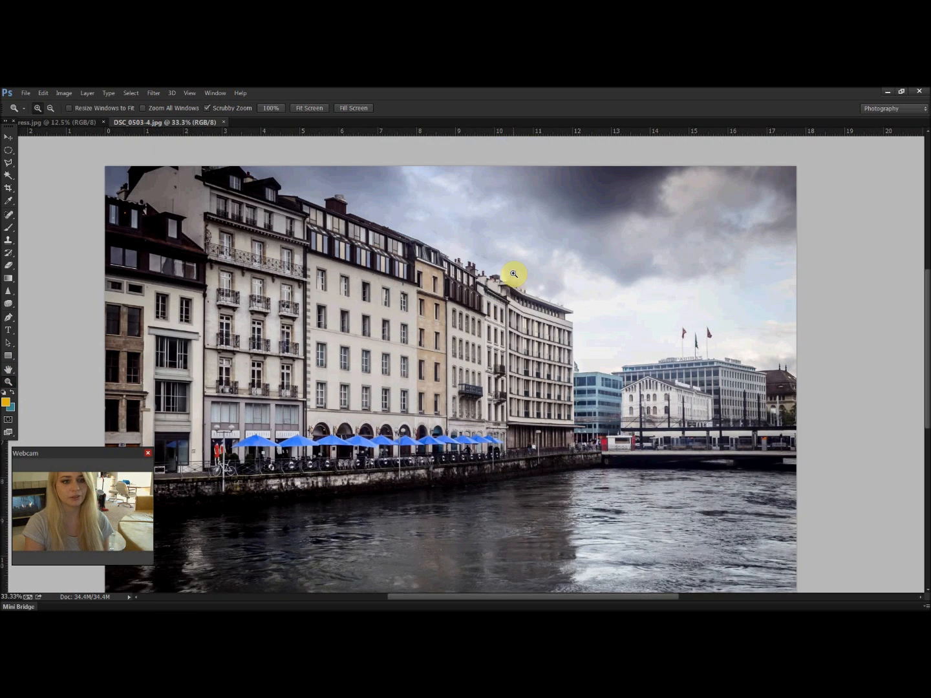
{"action": "left_click", "coordinate": [513, 274]}
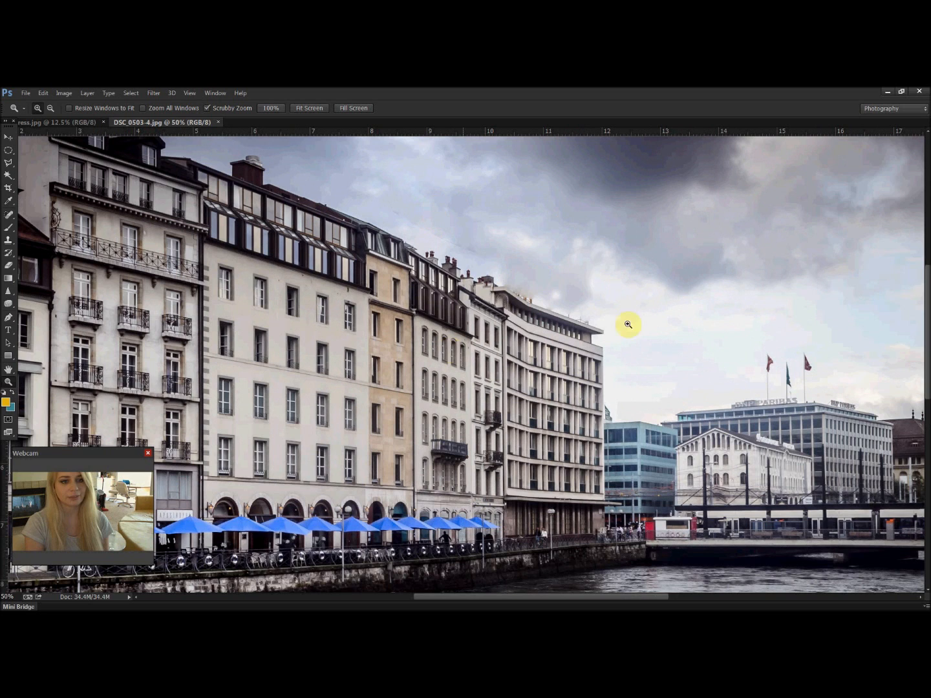
{"action": "left_click", "coordinate": [478, 269]}
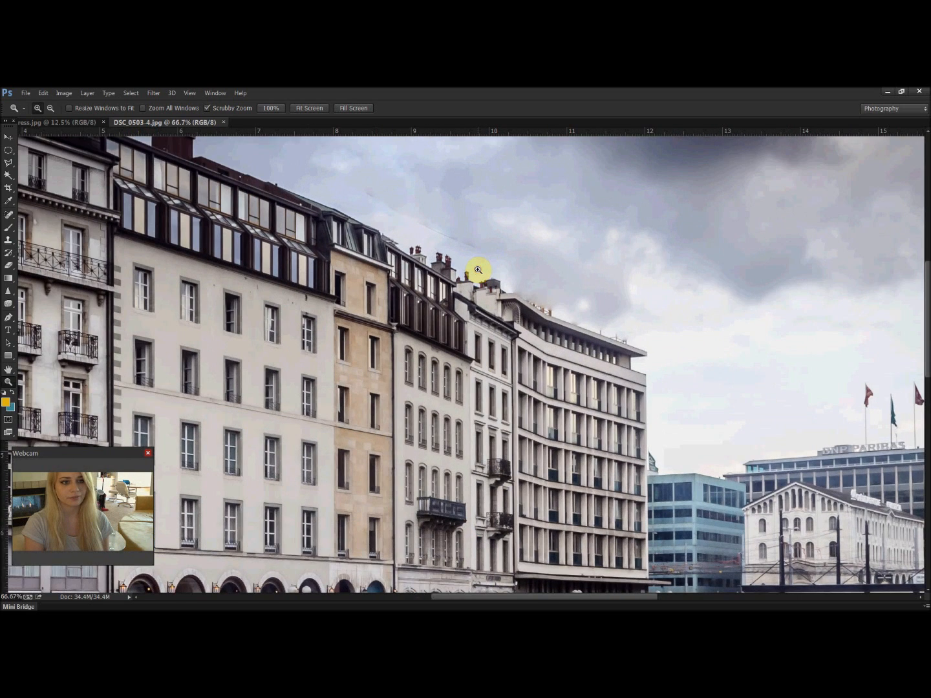
{"action": "left_click", "coordinate": [477, 270]}
{"action": "scroll", "coordinate": [620, 269], "scroll_direction": "up", "scroll_amount": 2}
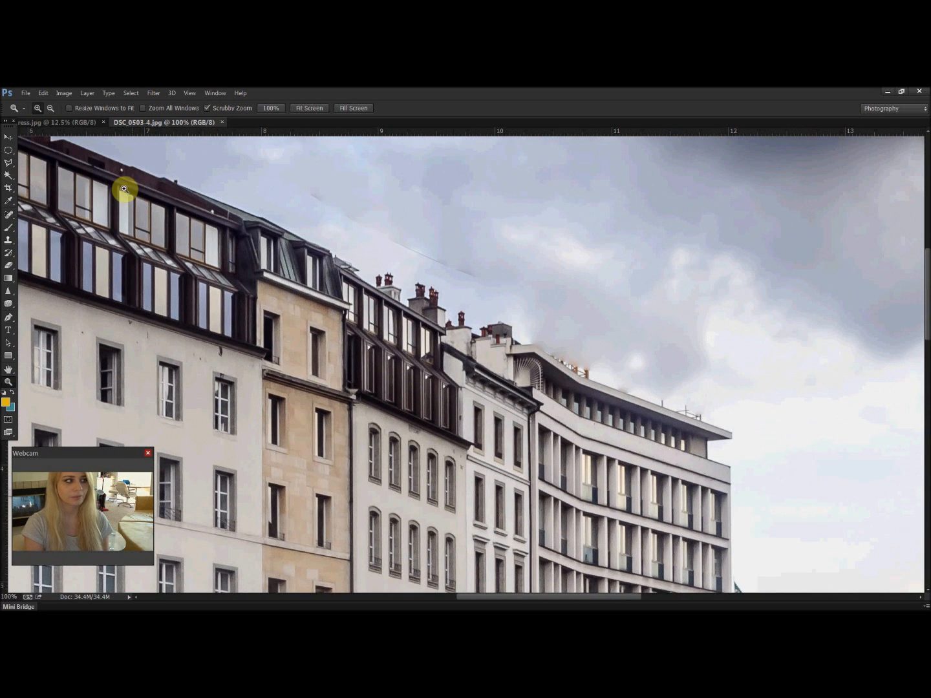
{"action": "left_click", "coordinate": [9, 214]}
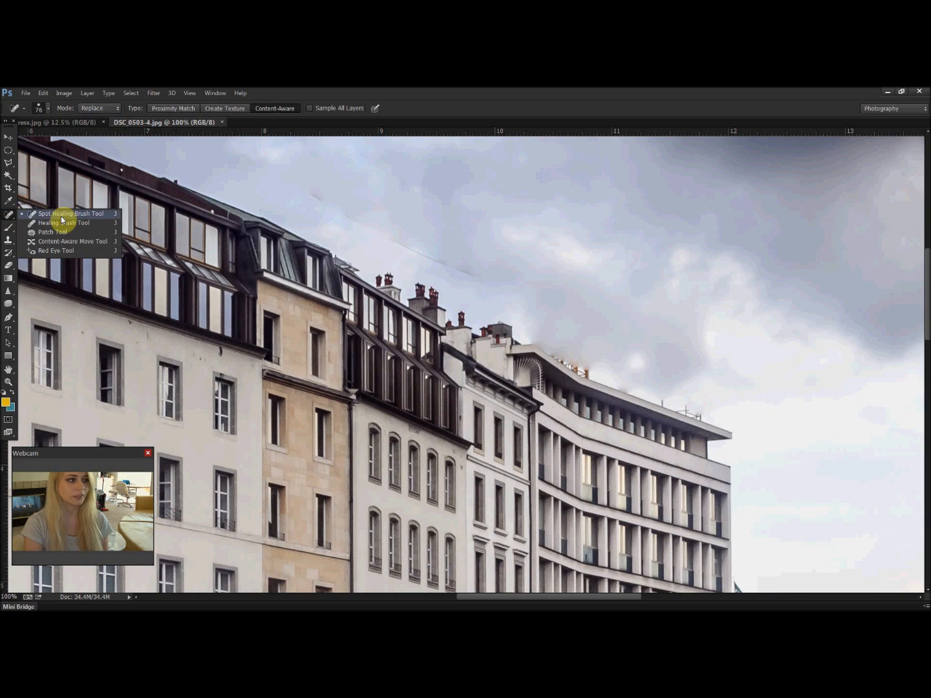
{"action": "left_click", "coordinate": [49, 111]}
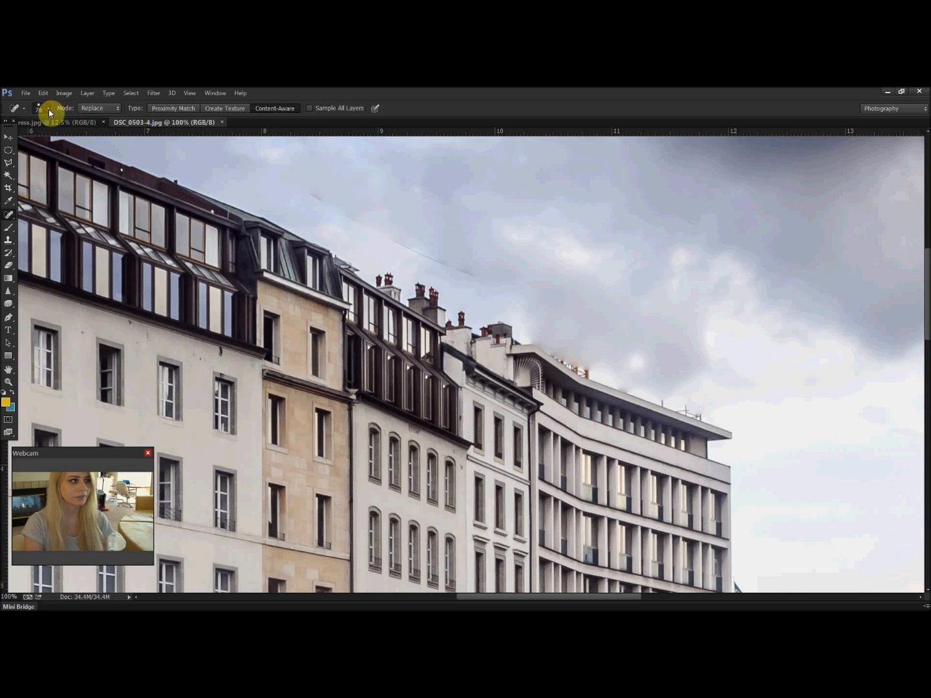
{"action": "left_click_drag", "start_coordinate": [62, 137], "coordinate": [38, 138]}
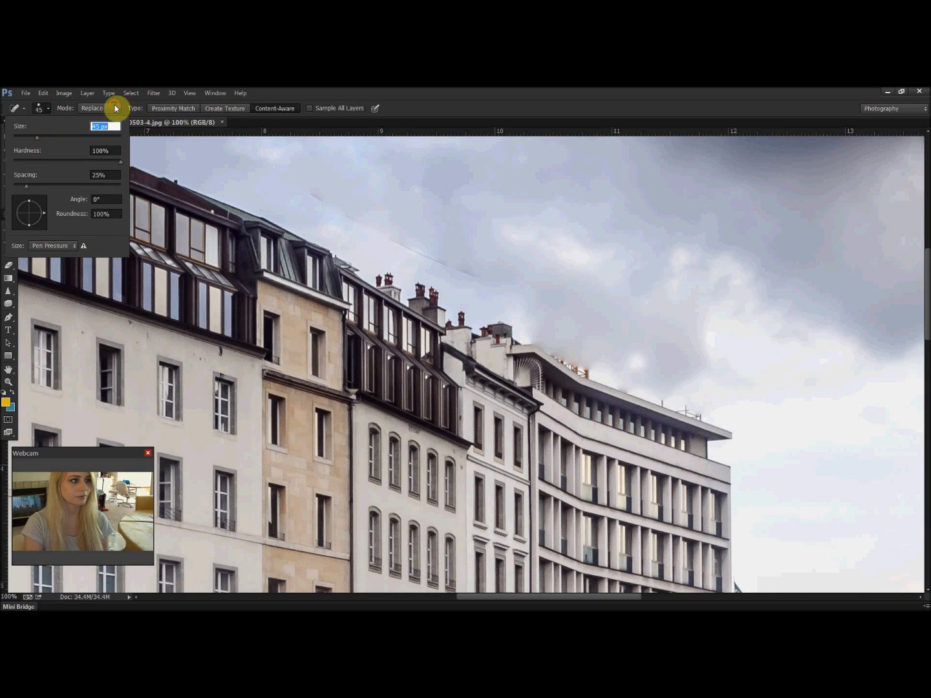
{"action": "left_click", "coordinate": [116, 108]}
{"action": "left_click", "coordinate": [103, 120]}
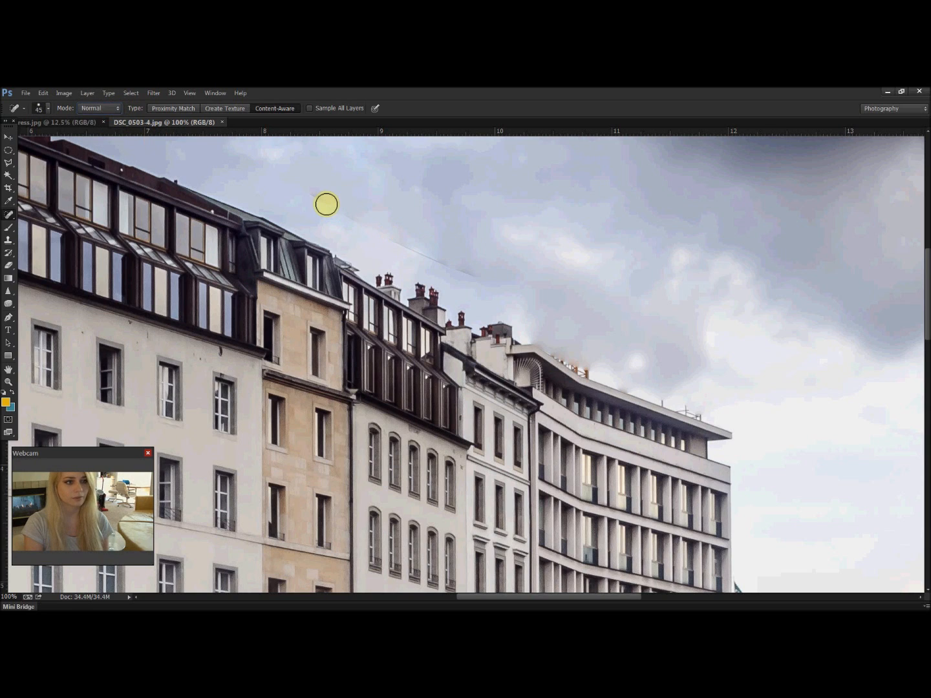
{"action": "mouse_move", "coordinate": [312, 195]}
{"action": "left_mouse_down"}
{"action": "mouse_move", "coordinate": [426, 260]}
{"action": "mouse_move", "coordinate": [488, 277]}
{"action": "left_mouse_up"}
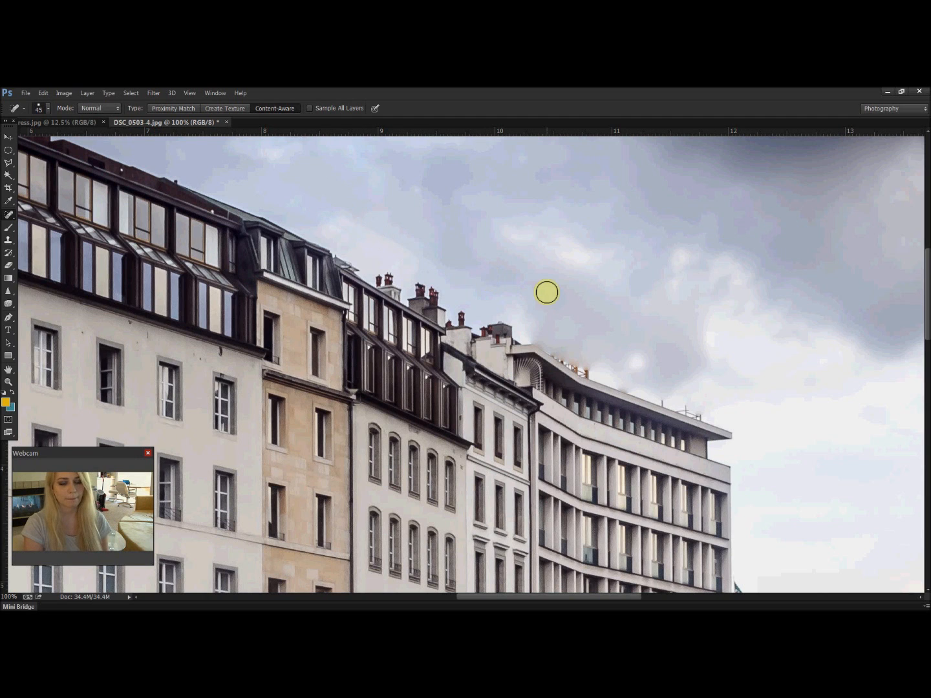
Clone clean sky over the orange crane remnants on the curved roof edge with a 17 px Clone Stamp
{"action": "left_click", "coordinate": [8, 381]}
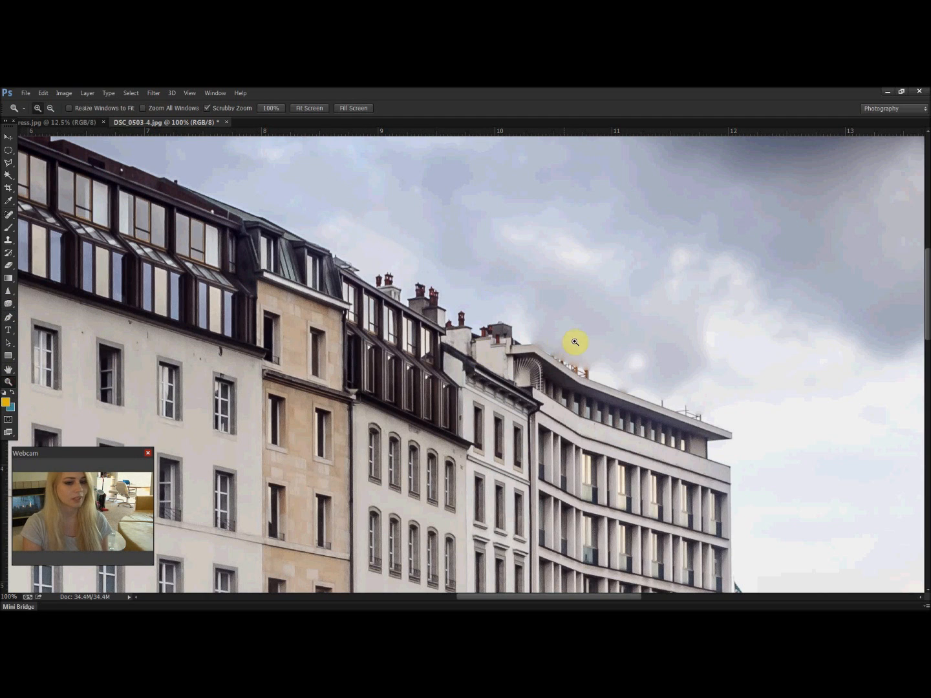
{"action": "left_click", "coordinate": [581, 362]}
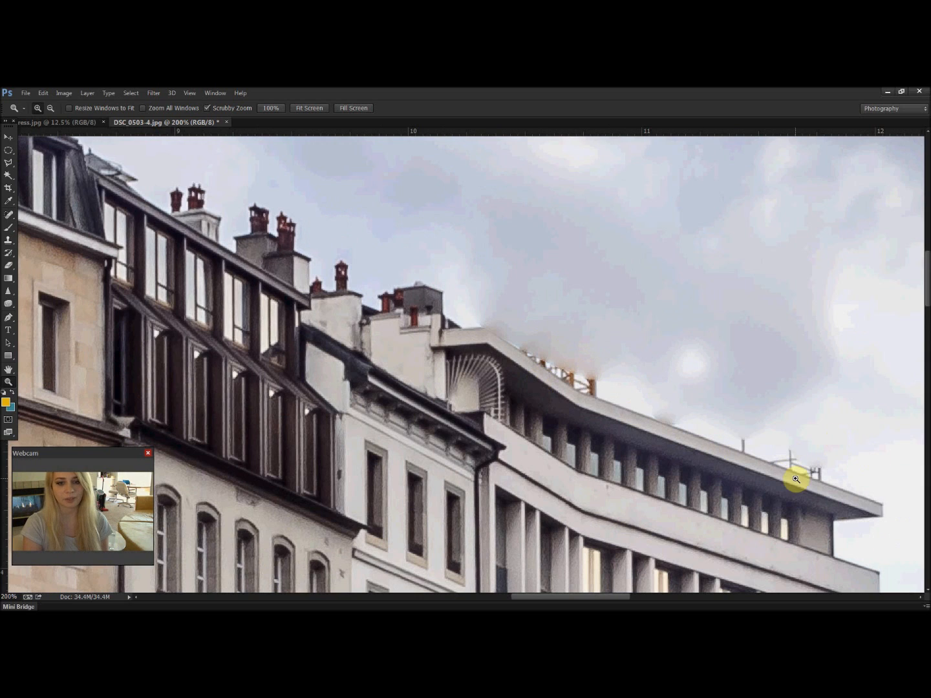
{"action": "left_click", "coordinate": [12, 243]}
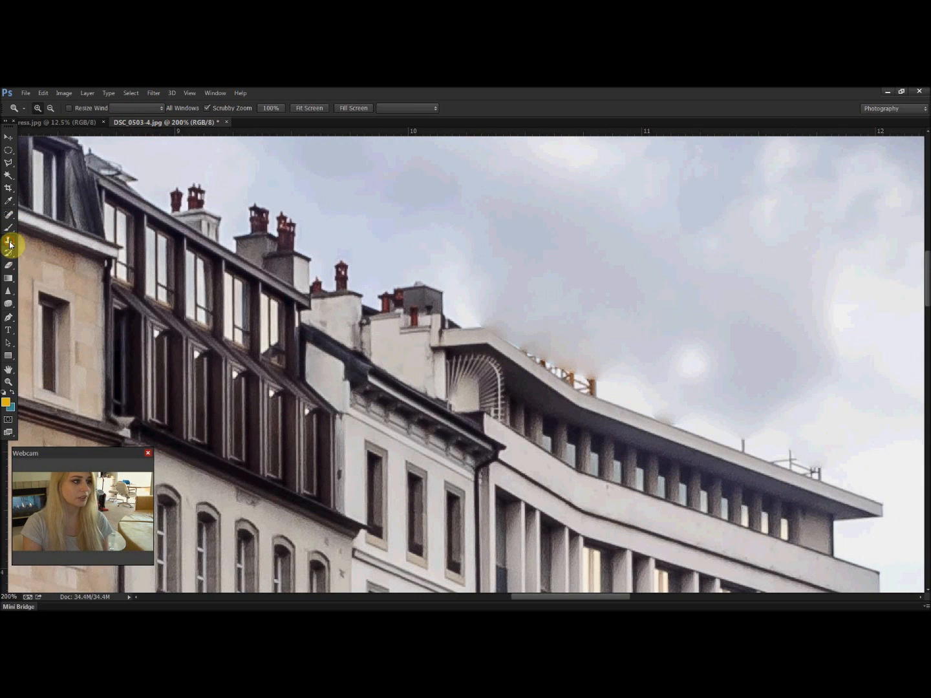
{"action": "left_click", "coordinate": [31, 243]}
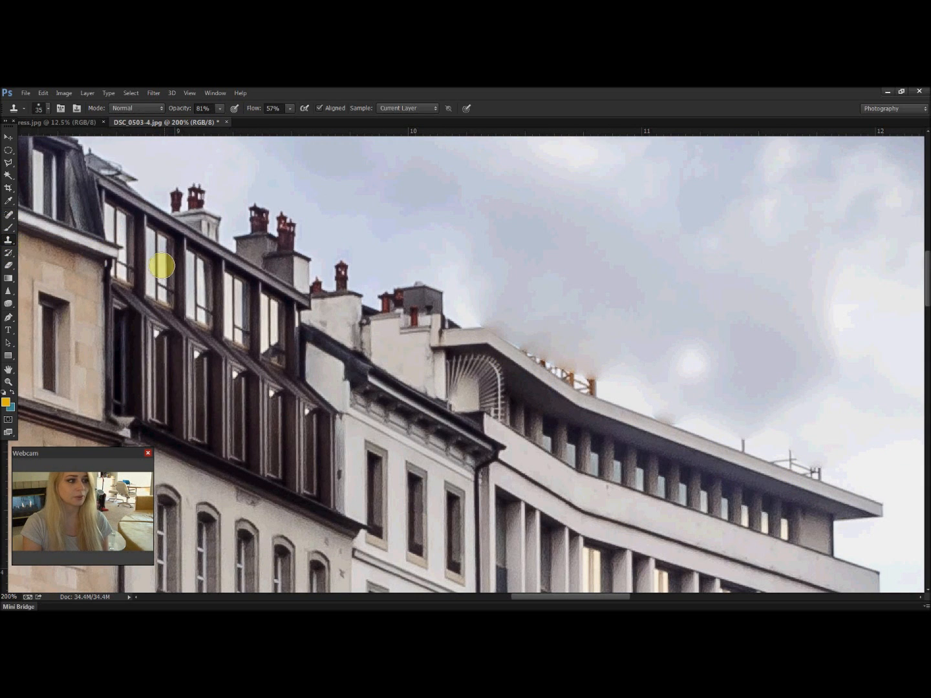
{"action": "left_click", "coordinate": [48, 110]}
{"action": "left_click_drag", "start_coordinate": [58, 137], "coordinate": [56, 137]}
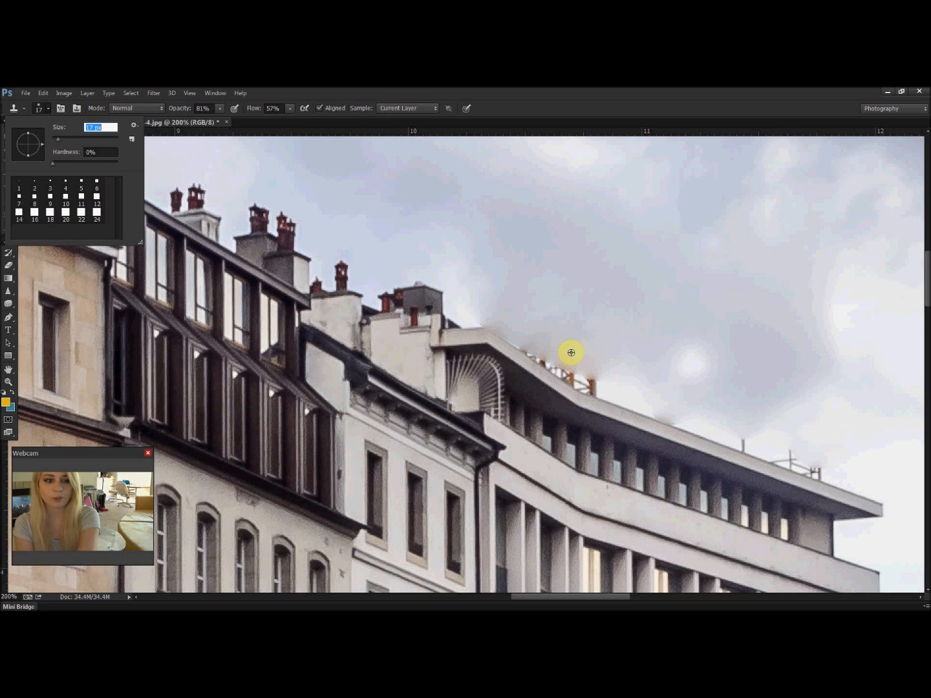
{"action": "left_click", "coordinate": [501, 316]}
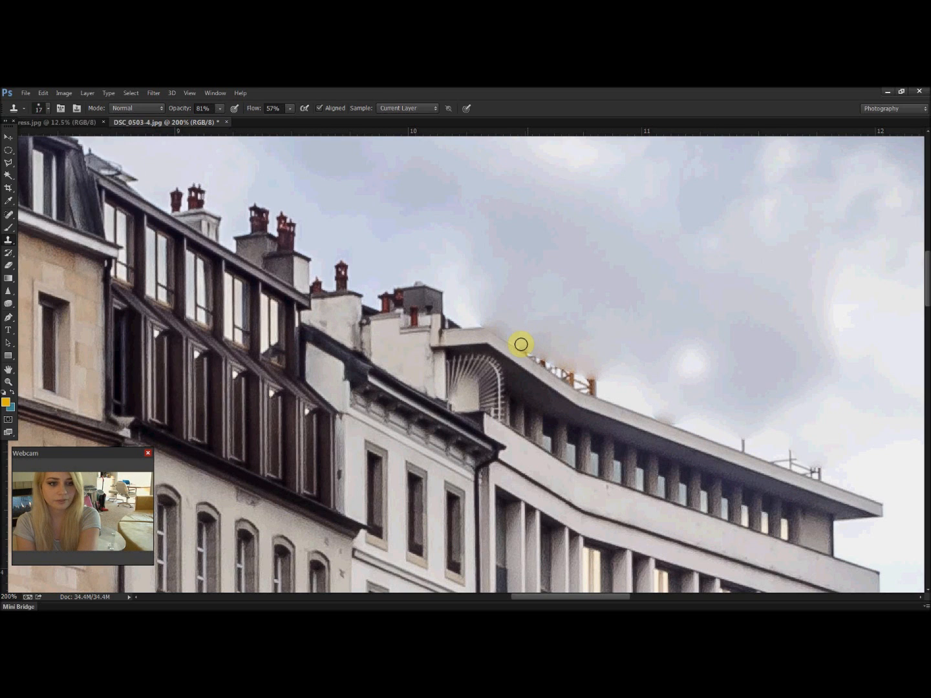
{"action": "left_click_drag", "start_coordinate": [516, 341], "coordinate": [579, 382]}
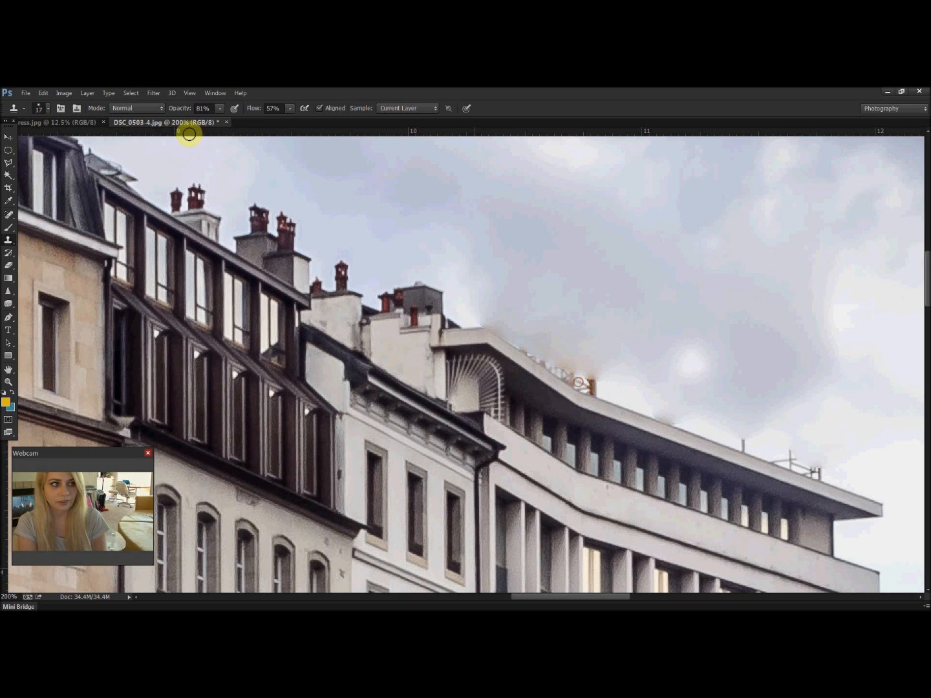
Set the Clone Stamp's opacity and flow to 100% and clone away the remaining crane parts and the antennas along the curved roof
{"action": "left_click_drag", "start_coordinate": [289, 107], "coordinate": [292, 124]}
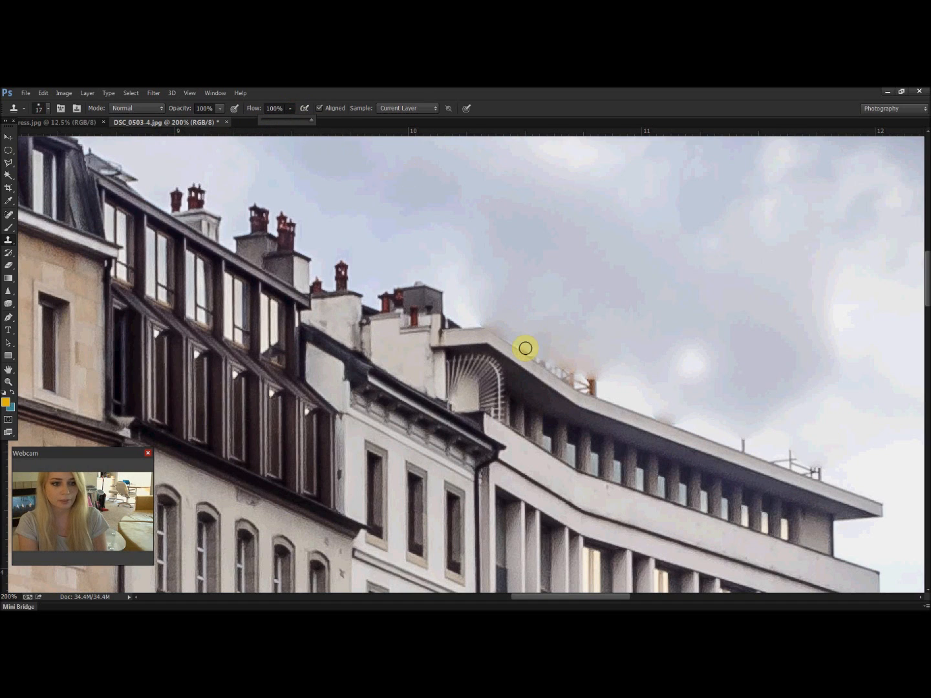
{"action": "mouse_move", "coordinate": [523, 346]}
{"action": "left_mouse_down"}
{"action": "mouse_move", "coordinate": [579, 384]}
{"action": "mouse_move", "coordinate": [588, 376]}
{"action": "mouse_move", "coordinate": [582, 381]}
{"action": "mouse_move", "coordinate": [598, 393]}
{"action": "mouse_move", "coordinate": [517, 338]}
{"action": "left_mouse_up"}
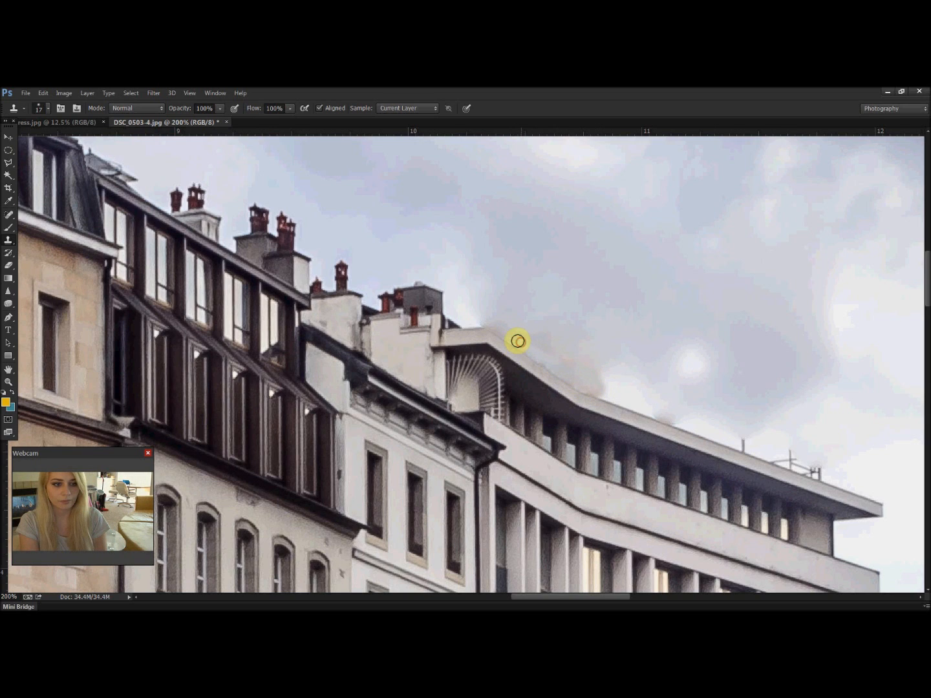
{"action": "scroll", "coordinate": [624, 369], "scroll_direction": "down", "scroll_amount": 1}
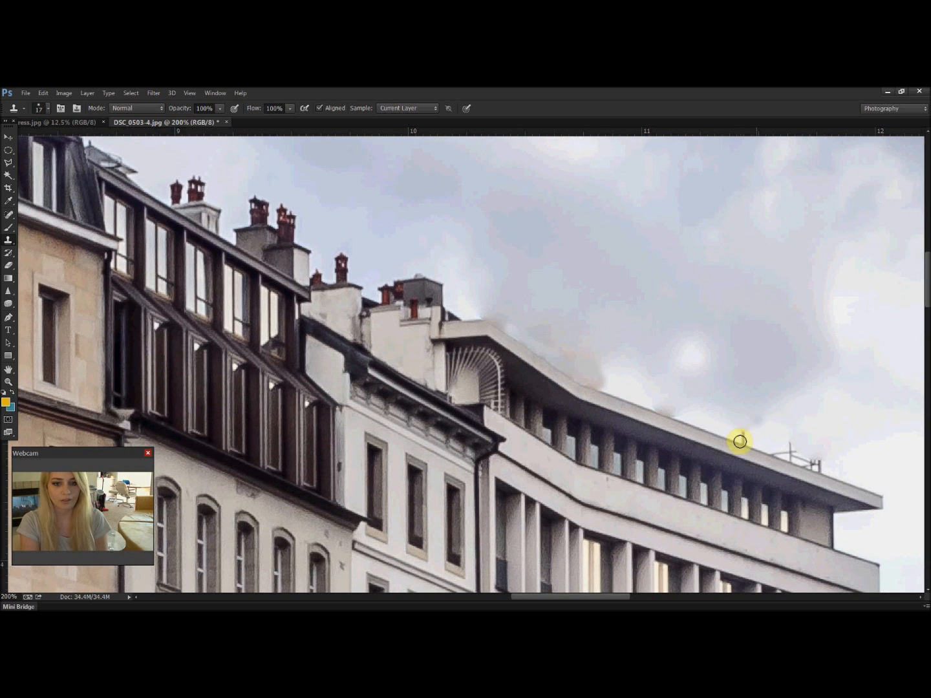
{"action": "left_click", "coordinate": [777, 420], "text": "alt"}
{"action": "left_click_drag", "start_coordinate": [747, 437], "coordinate": [742, 436]}
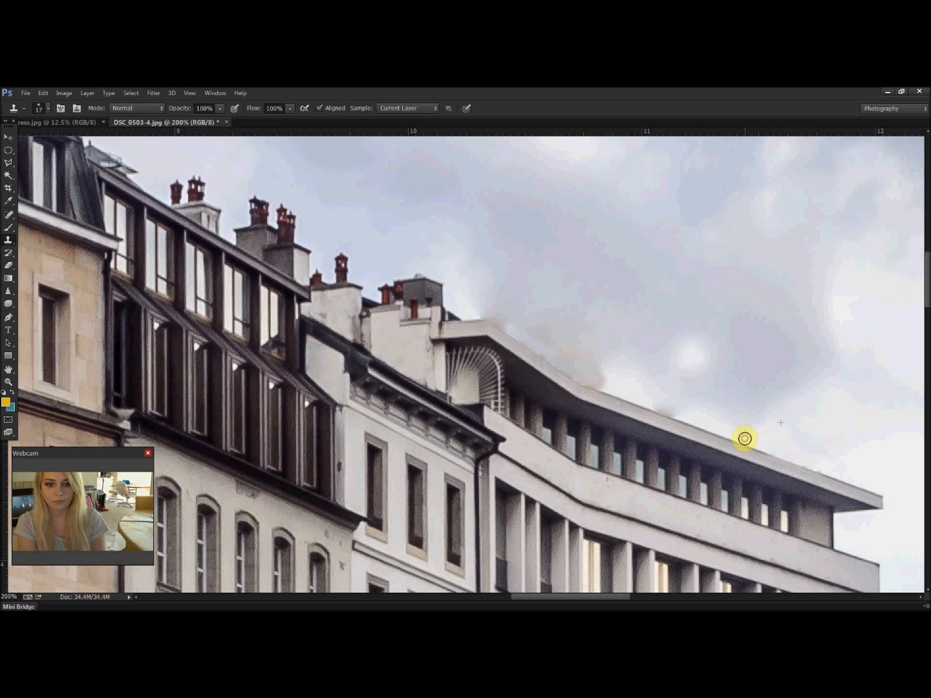
Heal the smudged sky patches just above the curved roof edge with a 15 px Spot Healing Brush in Content-Aware mode
{"action": "scroll", "coordinate": [733, 433], "scroll_direction": "down", "scroll_amount": 1}
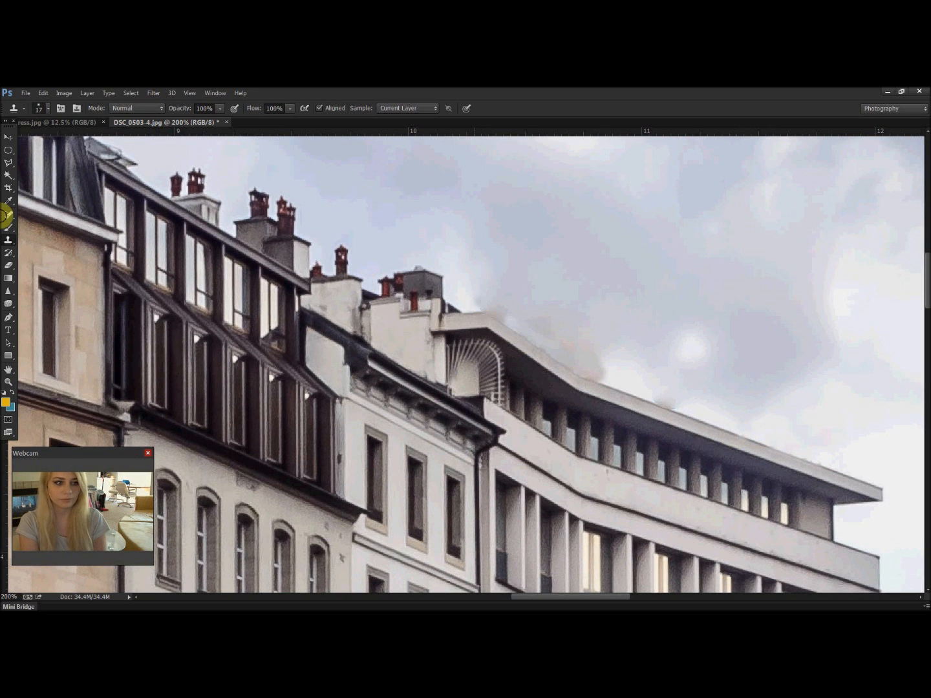
{"action": "left_click", "coordinate": [14, 217]}
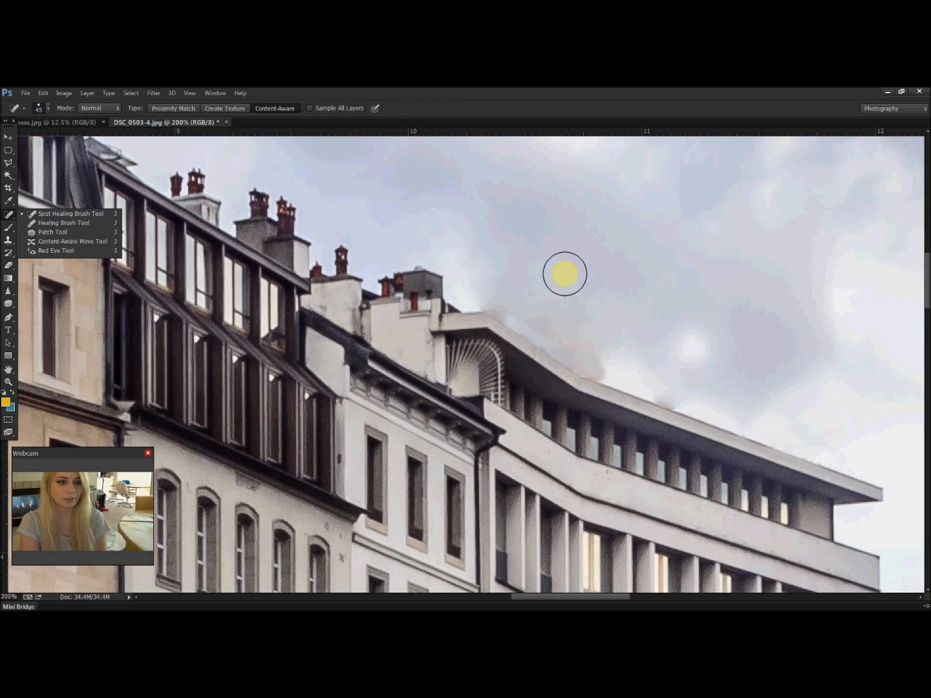
{"action": "left_click", "coordinate": [48, 110]}
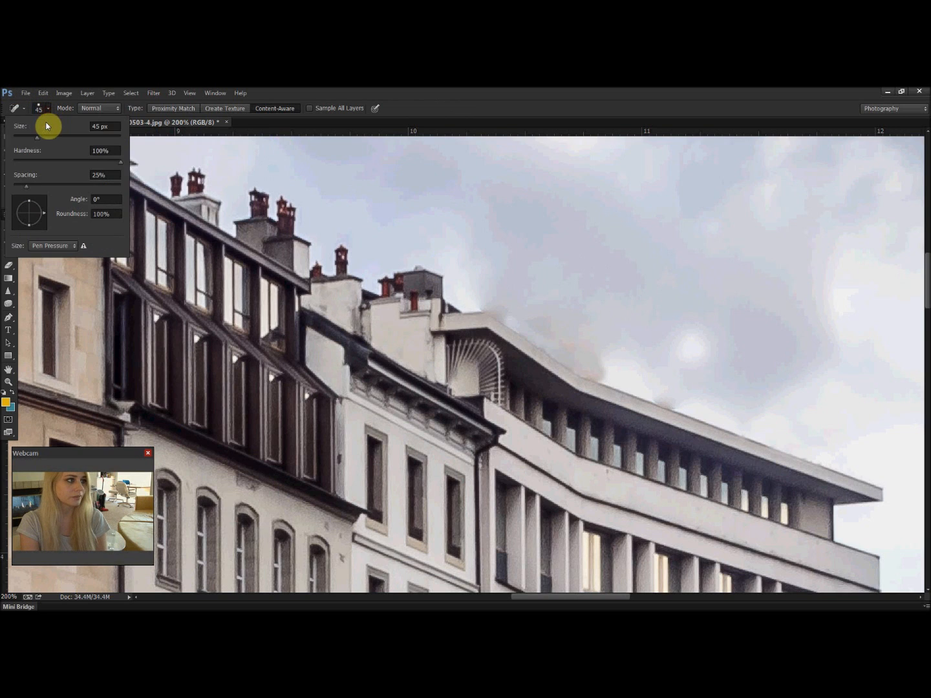
{"action": "left_click_drag", "start_coordinate": [23, 137], "coordinate": [21, 137]}
{"action": "left_click_drag", "start_coordinate": [480, 303], "coordinate": [468, 267]}
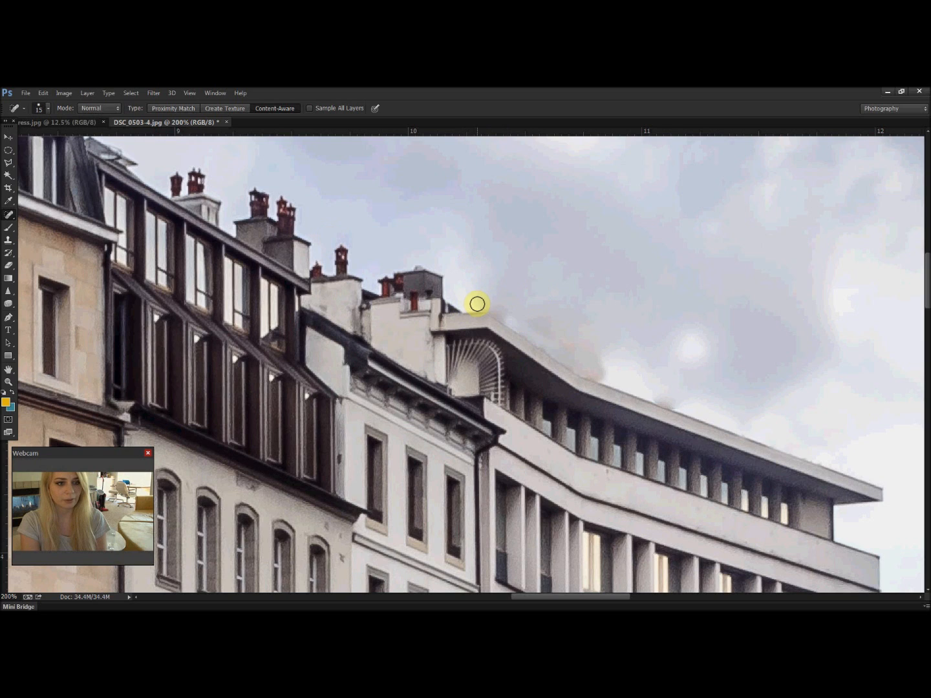
{"action": "left_click", "coordinate": [480, 303]}
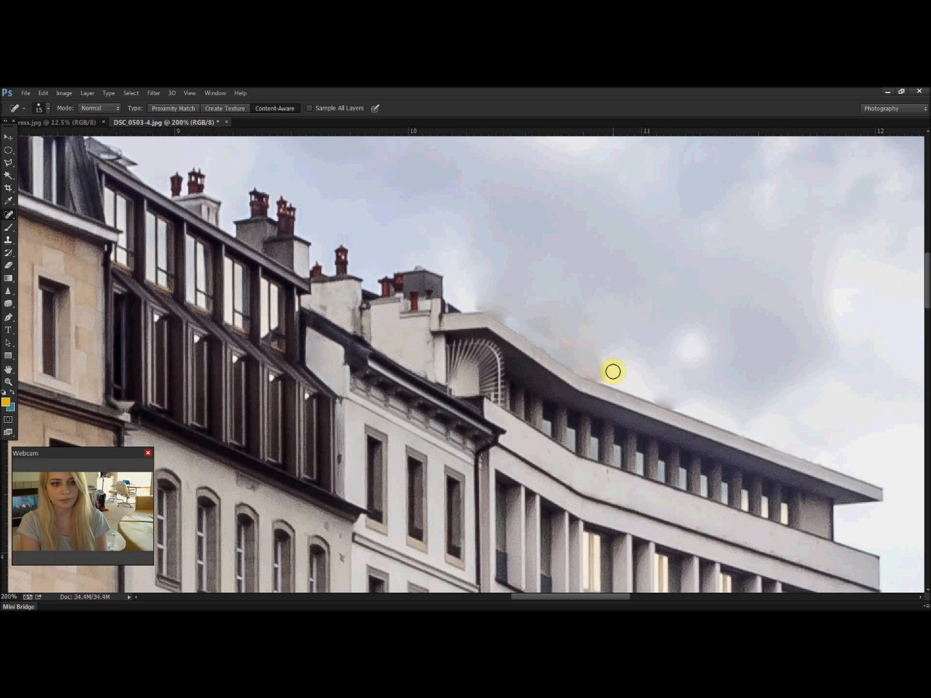
{"action": "left_click", "coordinate": [472, 302]}
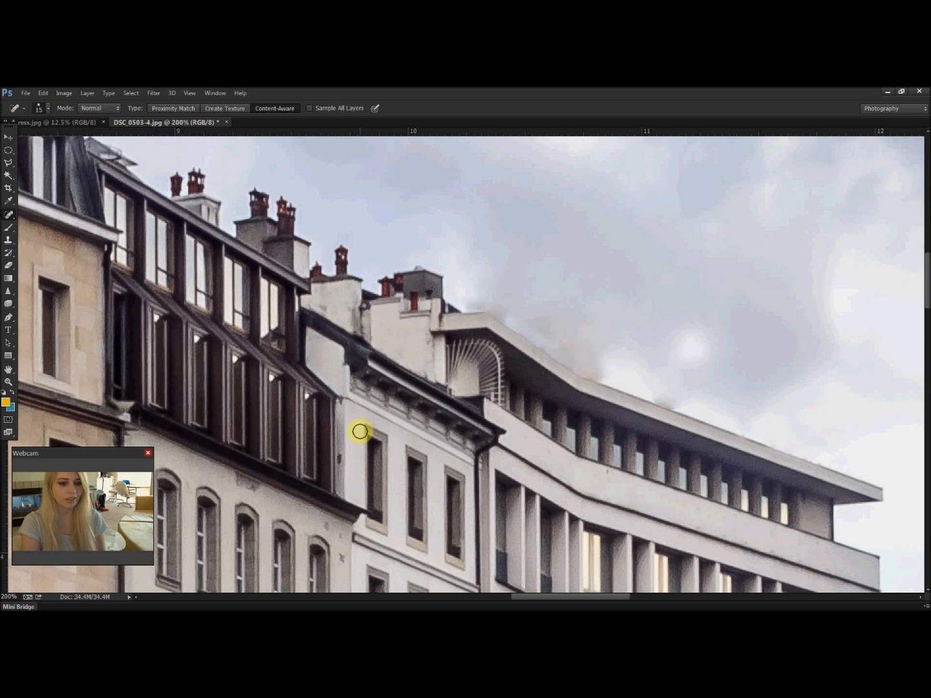
Fit the whole photo in view and take a history snapshot of the cleaned-up image
{"action": "key", "text": "z"}
{"action": "key", "text": "ctrl+0"}
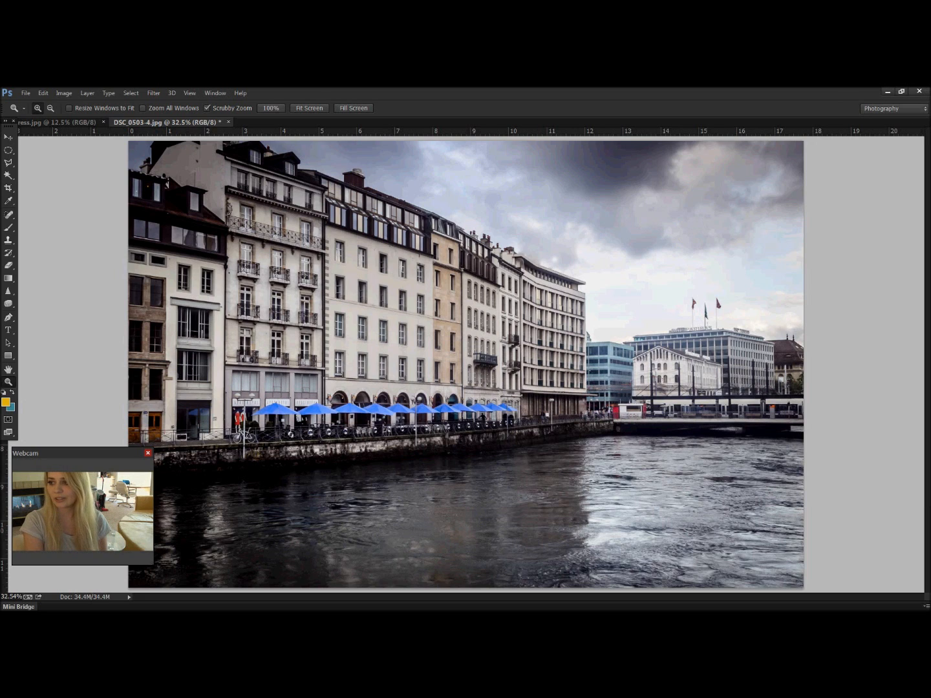
{"action": "mouse_move", "coordinate": [908, 120]}
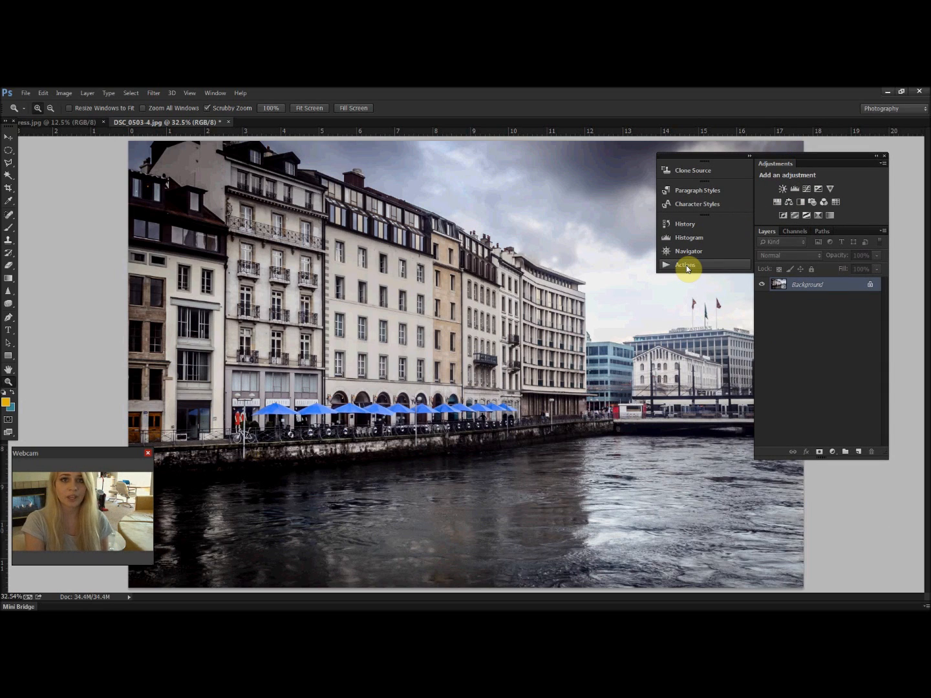
{"action": "left_click", "coordinate": [683, 267]}
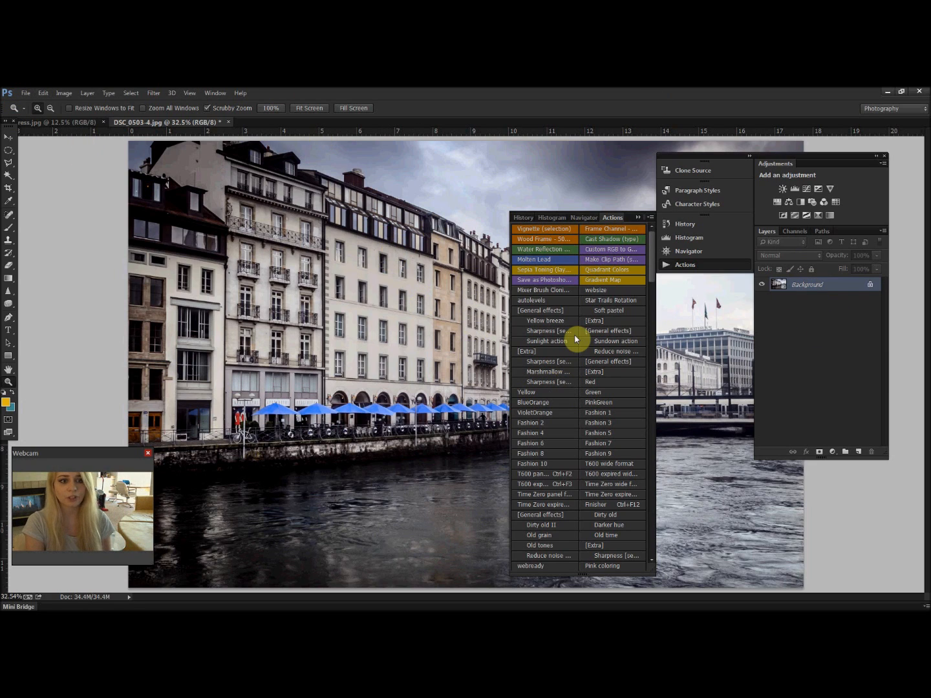
{"action": "left_click", "coordinate": [524, 218]}
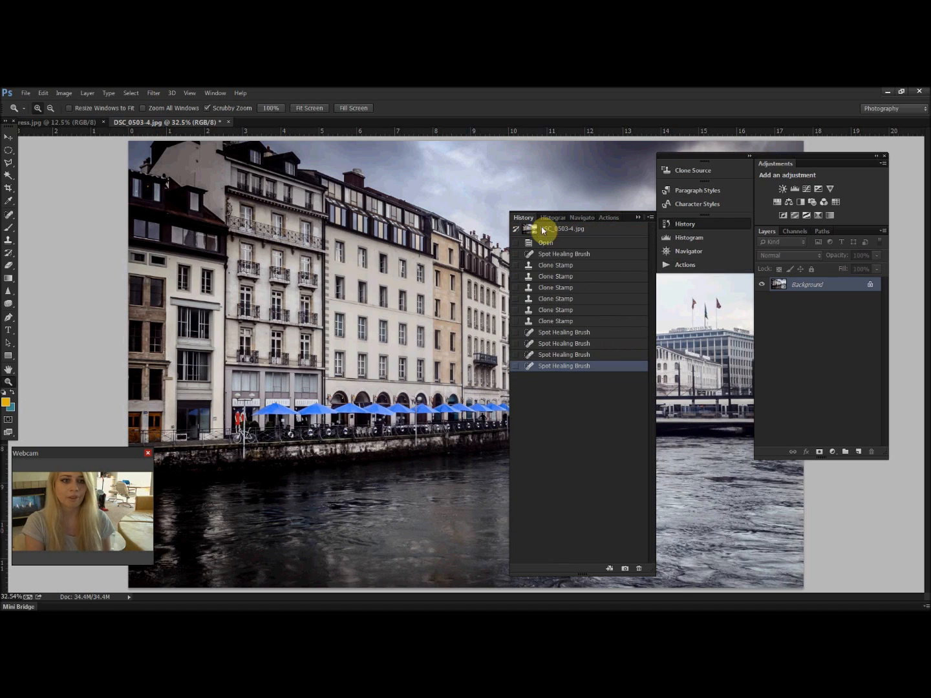
{"action": "left_click", "coordinate": [625, 572]}
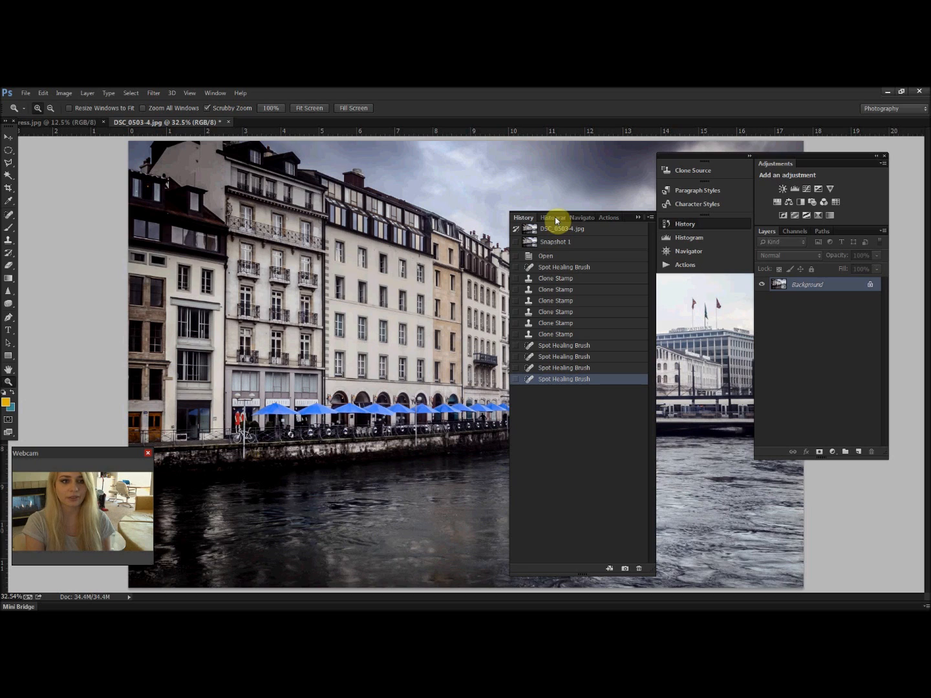
Run the Yellow breeze action on the photo, accepting its gradient fill layers, including Gradient Fill 2 in Overlay mode at 40% opacity
{"action": "left_click", "coordinate": [614, 219]}
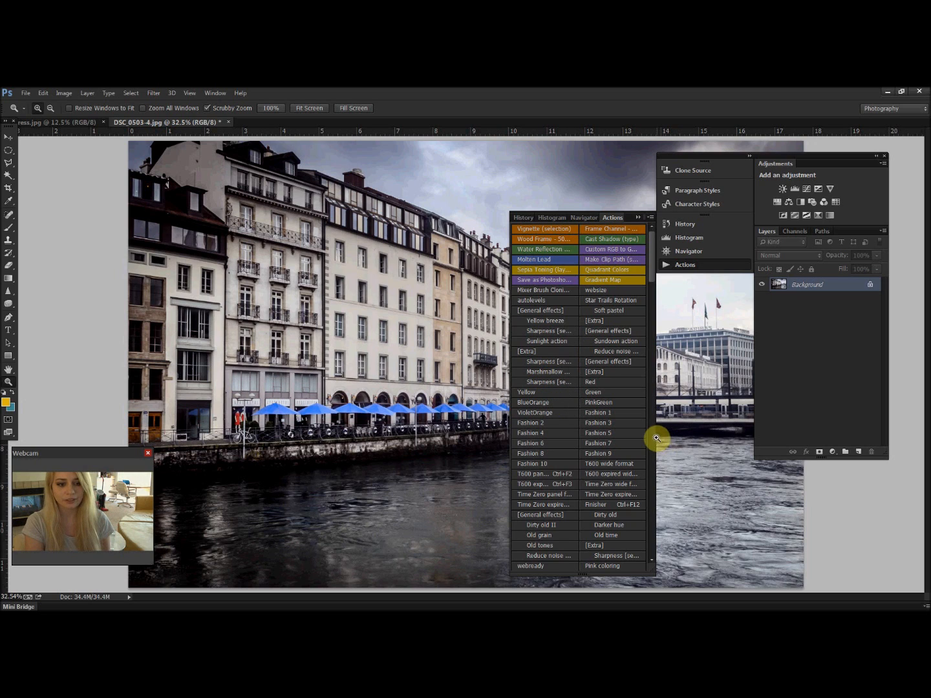
{"action": "scroll", "coordinate": [654, 279], "scroll_direction": "down", "scroll_amount": 3}
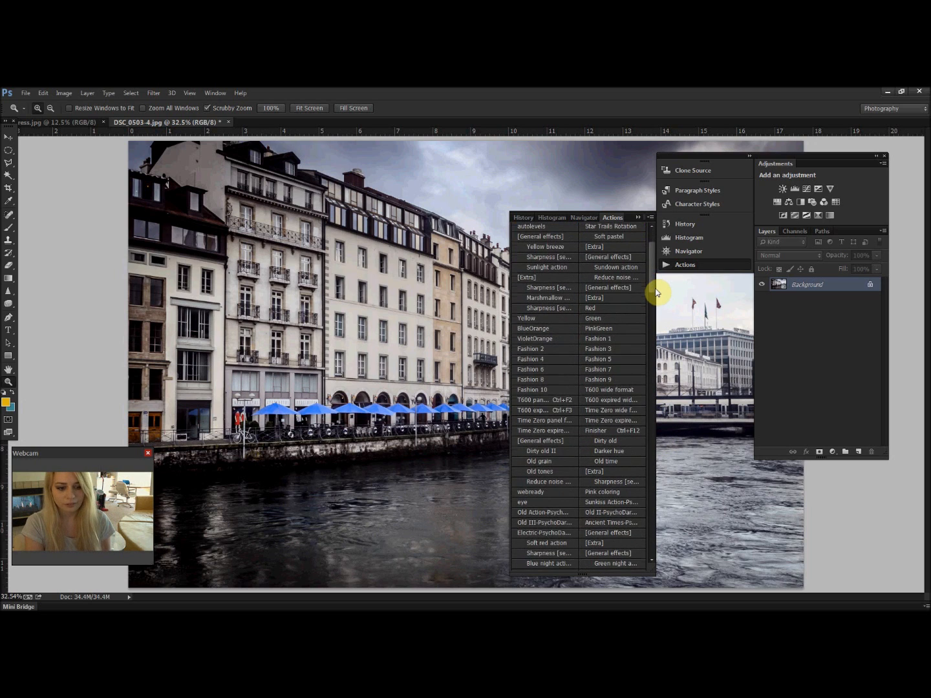
{"action": "scroll", "coordinate": [656, 294], "scroll_direction": "up", "scroll_amount": 3}
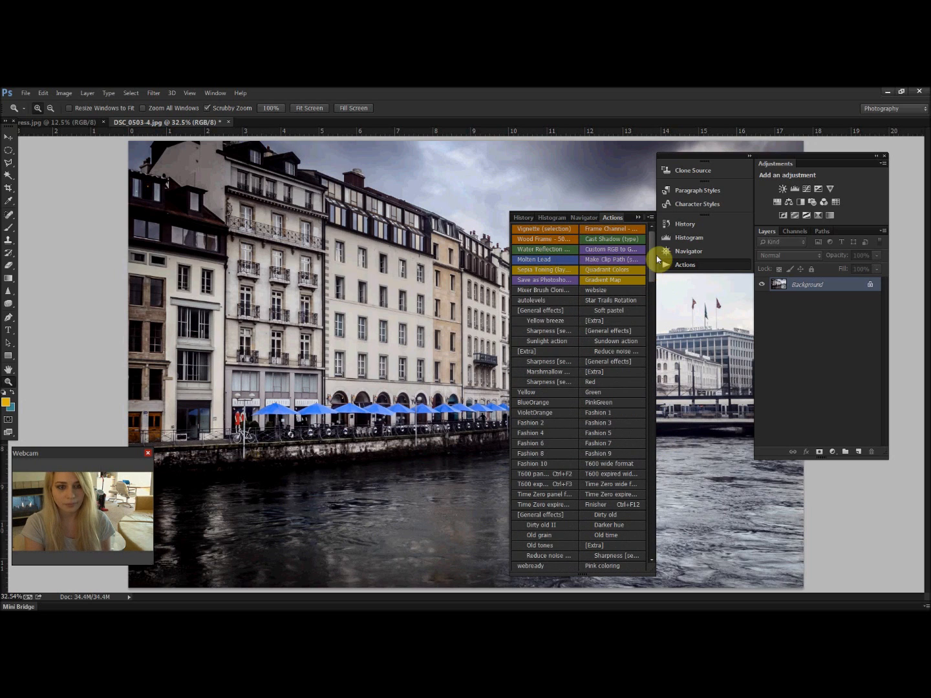
{"action": "left_click", "coordinate": [535, 323]}
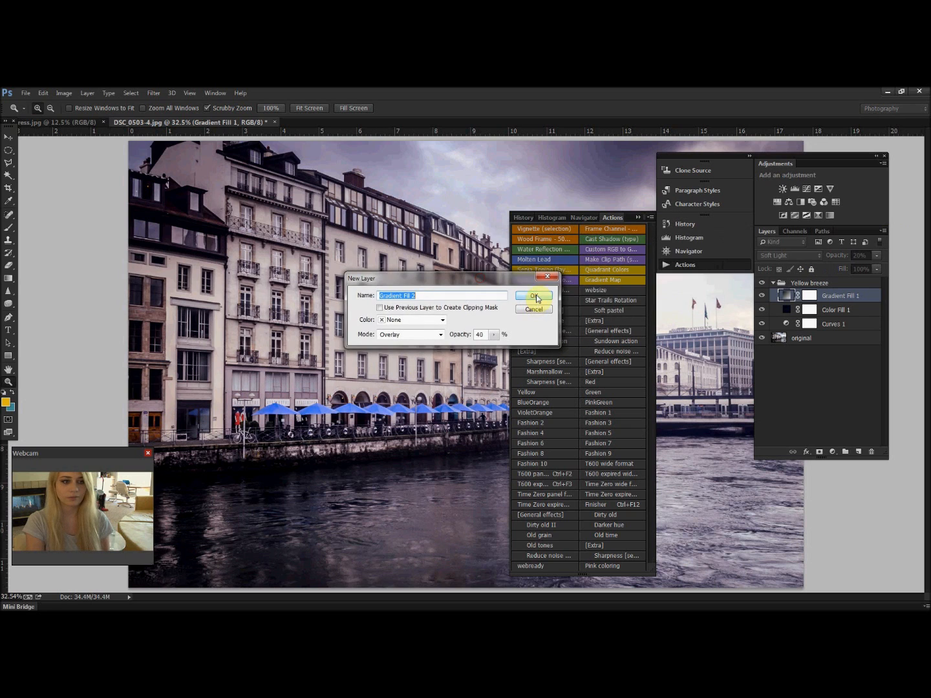
{"action": "left_click", "coordinate": [538, 298]}
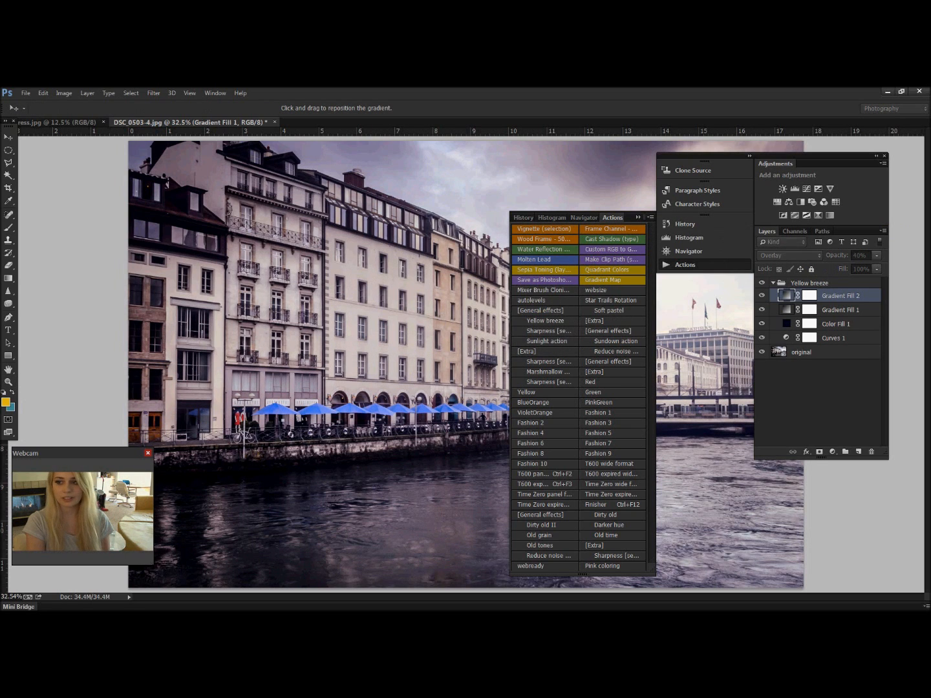
{"action": "left_click", "coordinate": [436, 296]}
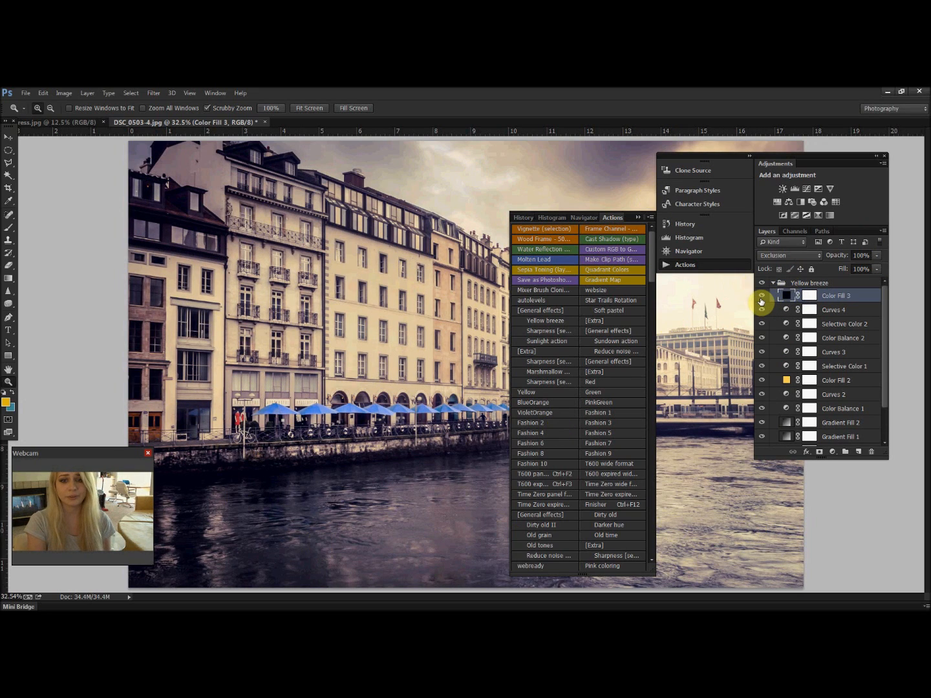
Hide Color Fill 3, Curves 4, Selective Color 2, Color Balance 2, both gradient fills and Color Fill 1 in the Yellow breeze group
{"action": "left_click_drag", "start_coordinate": [760, 298], "coordinate": [765, 348]}
{"action": "left_click", "coordinate": [764, 354]}
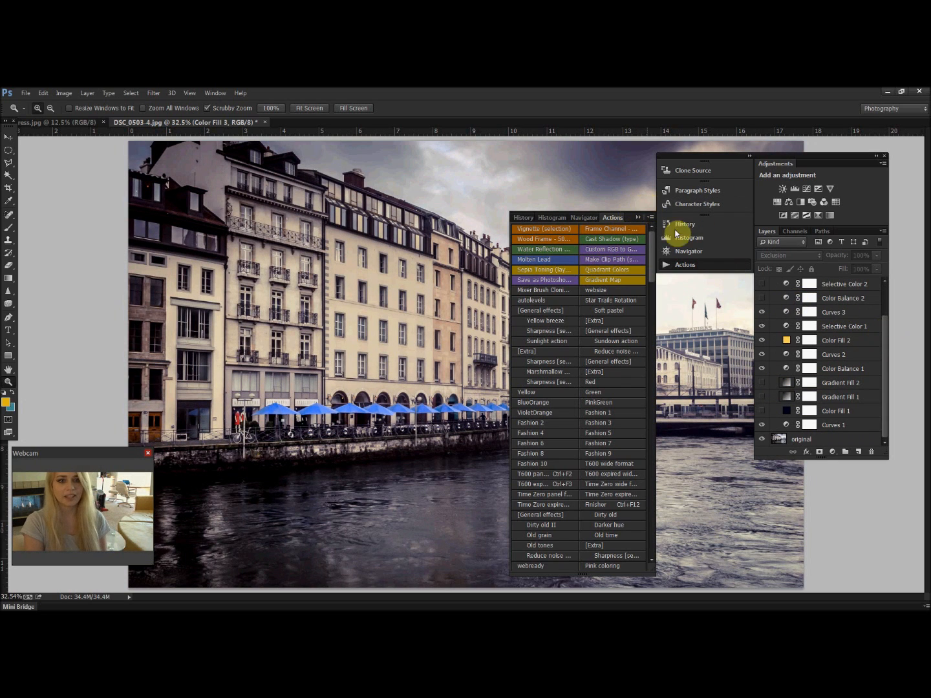
Compare Snapshot 1 with Snapshot 2 in the history, and view the toned version without panels covering it
{"action": "left_click", "coordinate": [522, 219]}
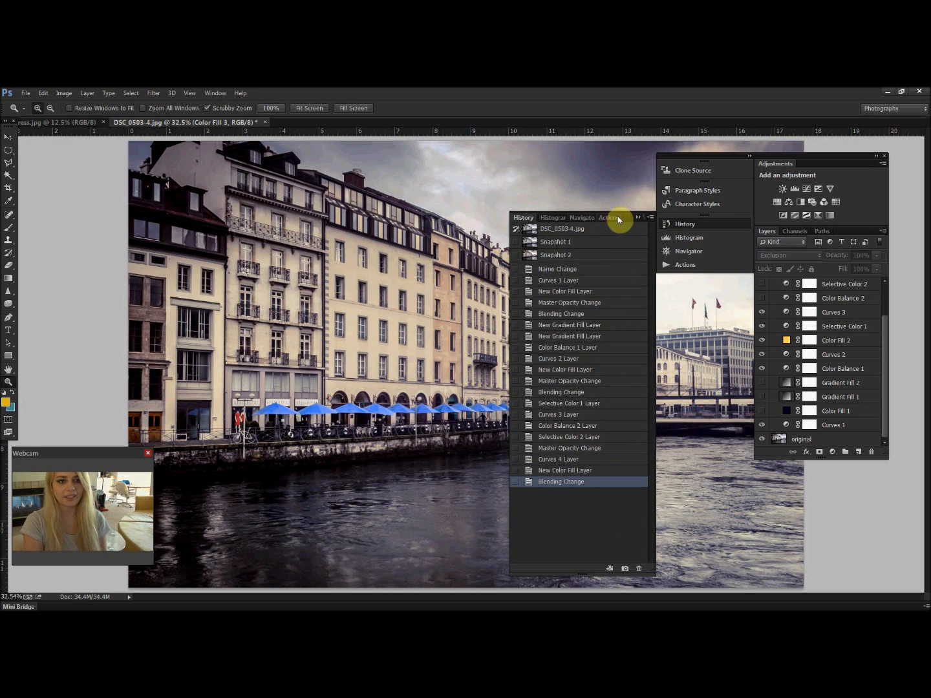
{"action": "left_click", "coordinate": [573, 242]}
{"action": "left_click", "coordinate": [572, 260]}
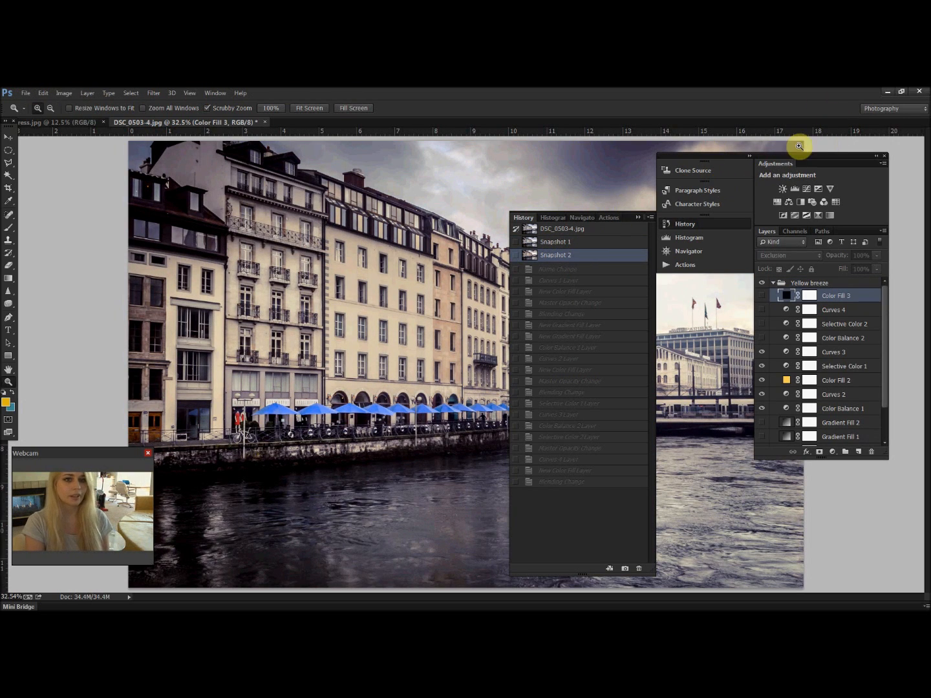
{"action": "key", "text": "shift+Tab"}
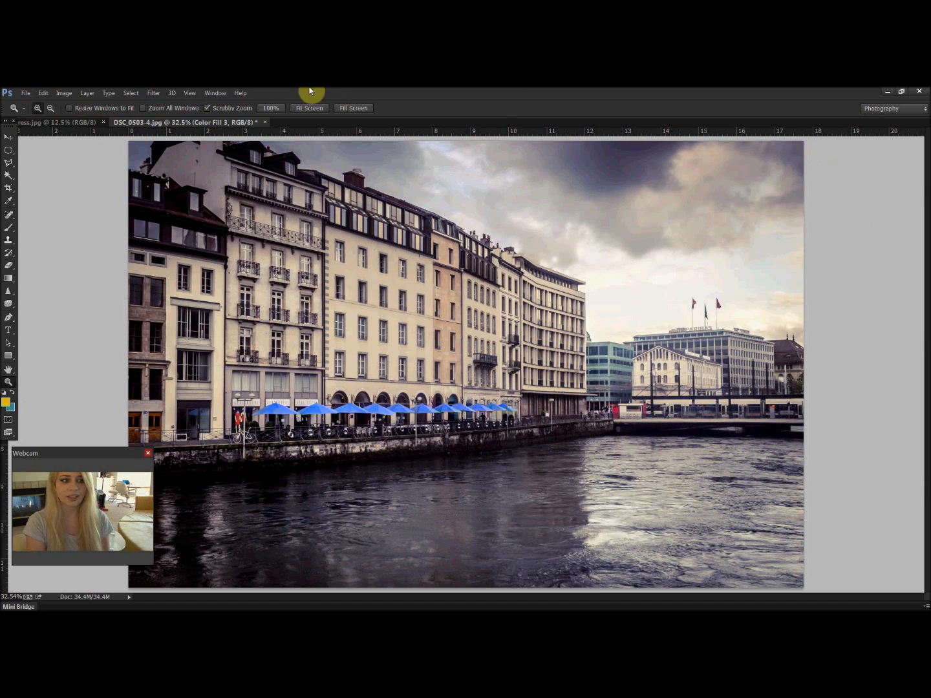
Save the photo as a JPEG at quality 8 (High), in Progressive format with 3 scans
{"action": "left_click", "coordinate": [26, 94]}
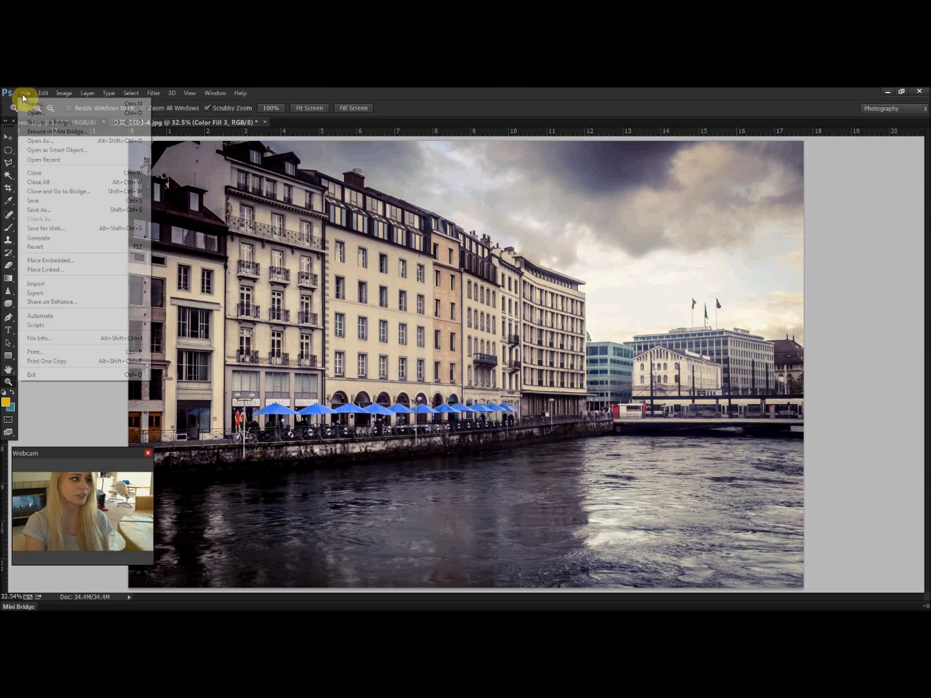
{"action": "left_click", "coordinate": [48, 210]}
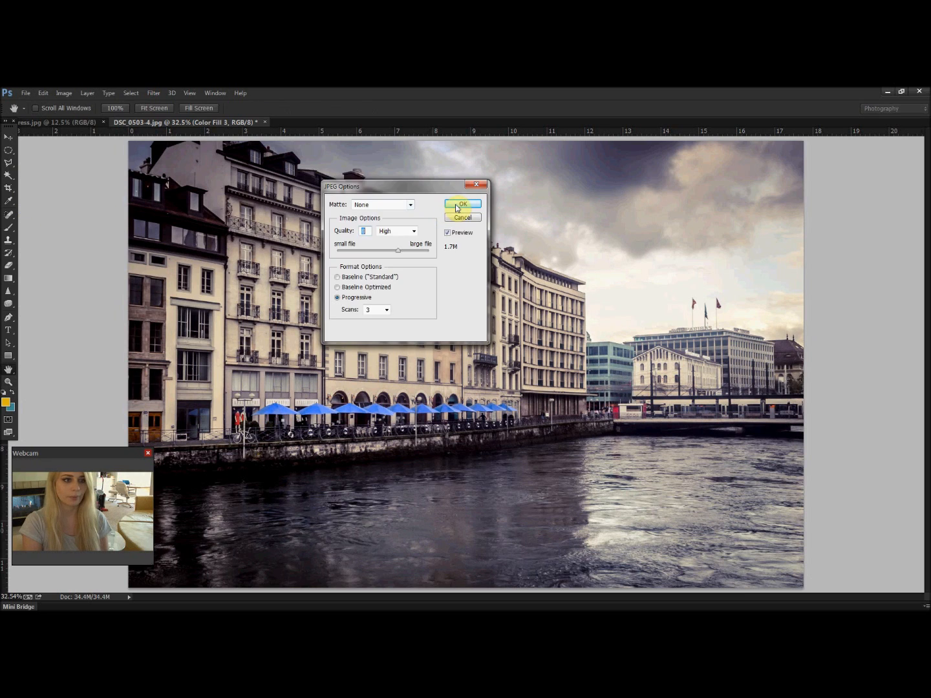
{"action": "left_click", "coordinate": [459, 206]}
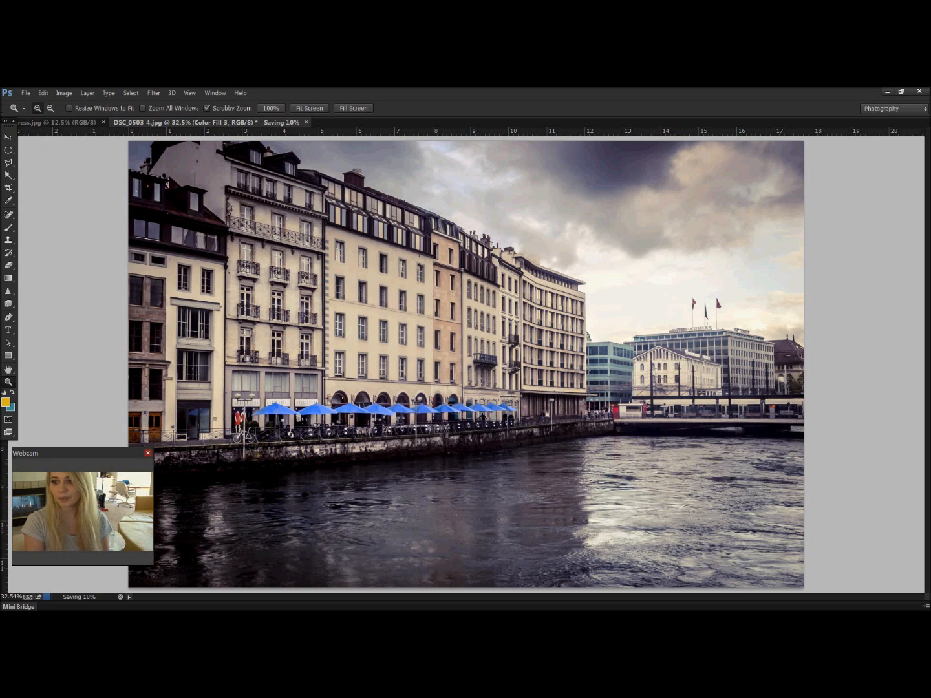
Run the websize action to shrink the toned photo for web use, and clear the panels off the image
{"action": "mouse_move", "coordinate": [820, 146]}
{"action": "left_click_drag", "start_coordinate": [821, 147], "coordinate": [592, 184]}
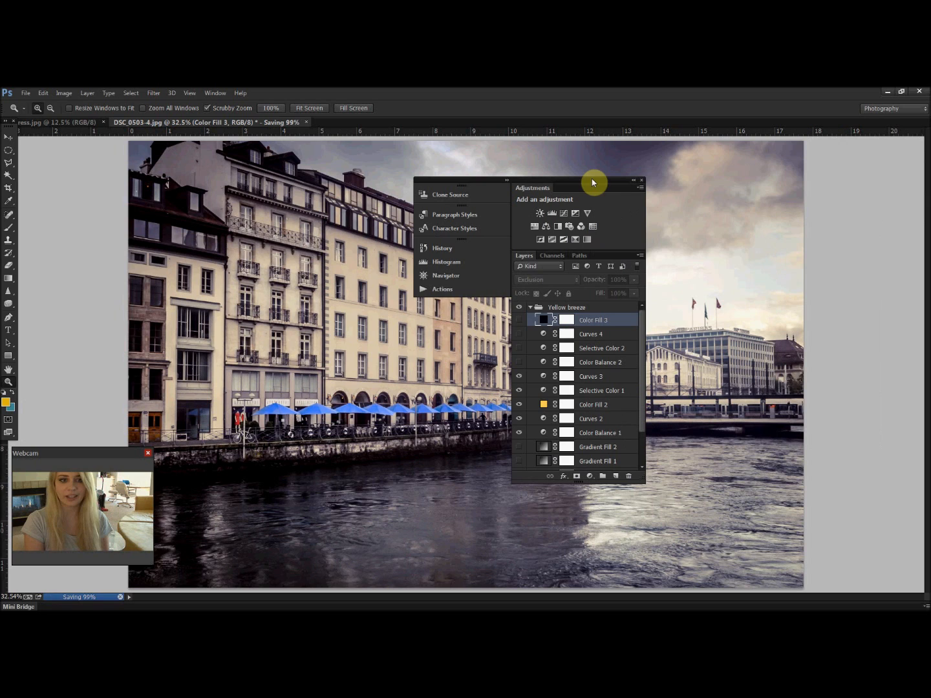
{"action": "left_click", "coordinate": [443, 290]}
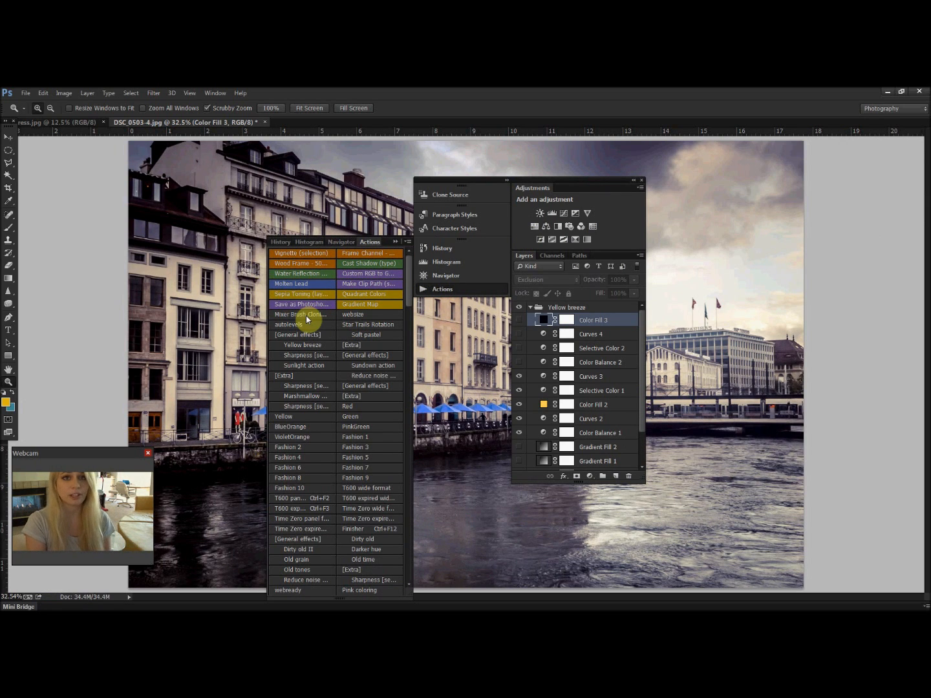
{"action": "left_click", "coordinate": [356, 318]}
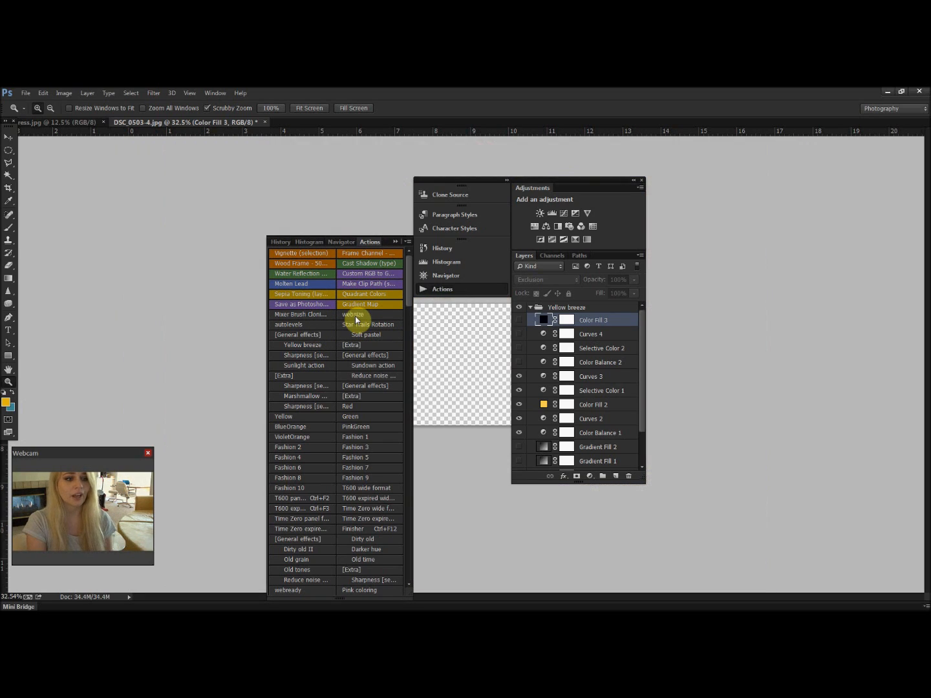
{"action": "left_click_drag", "start_coordinate": [608, 181], "coordinate": [930, 181]}
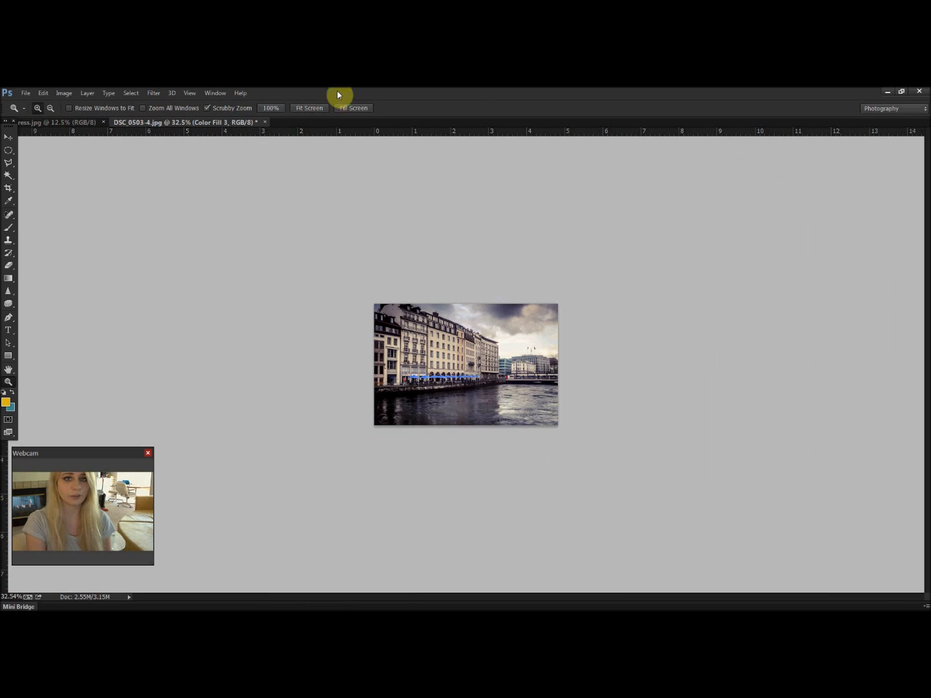
Save the resized photo for the web as a maximum-quality (100) progressive JPEG named DSC_0503-4_w in the genova folder
{"action": "left_click", "coordinate": [29, 95]}
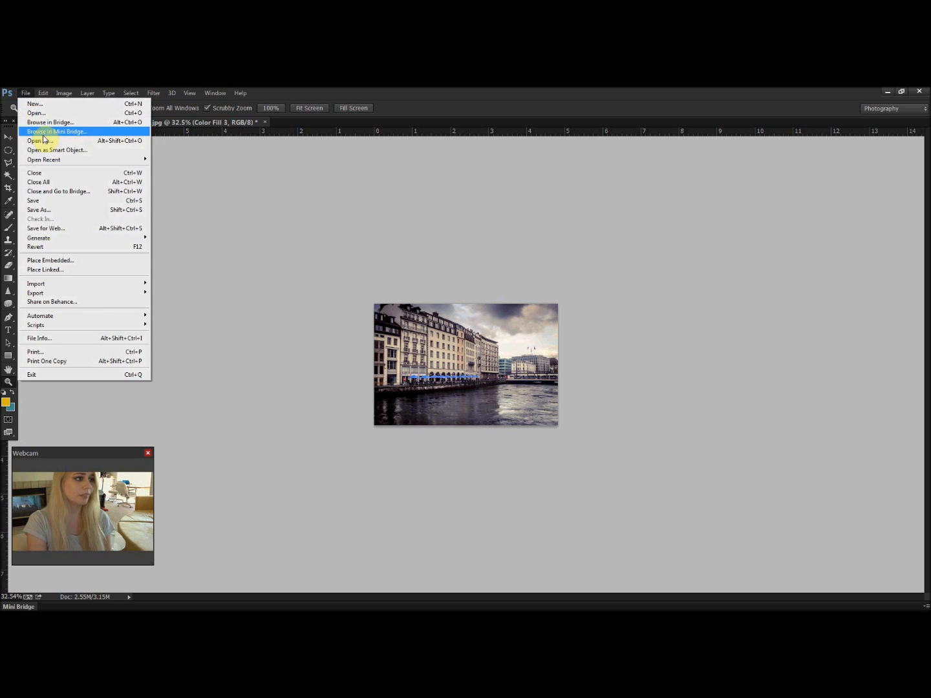
{"action": "left_click", "coordinate": [52, 230]}
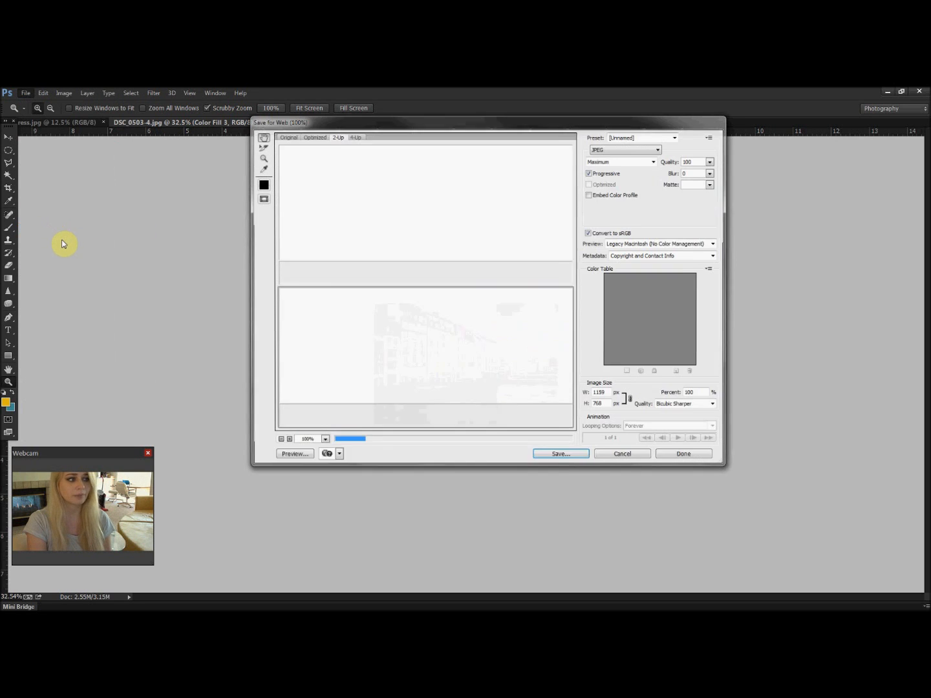
{"action": "left_click", "coordinate": [562, 457]}
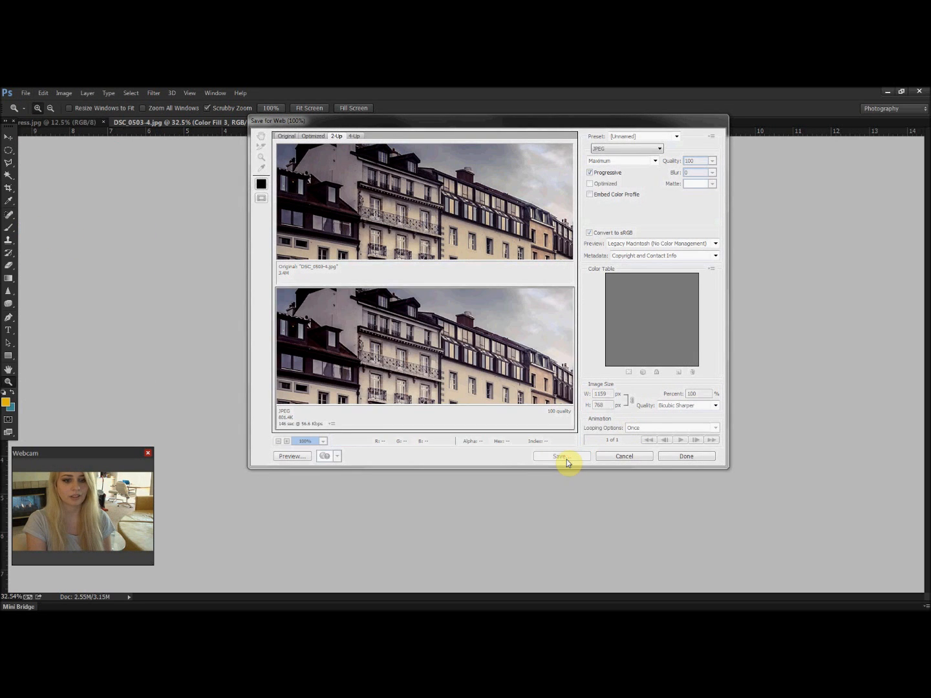
{"action": "left_click", "coordinate": [406, 411]}
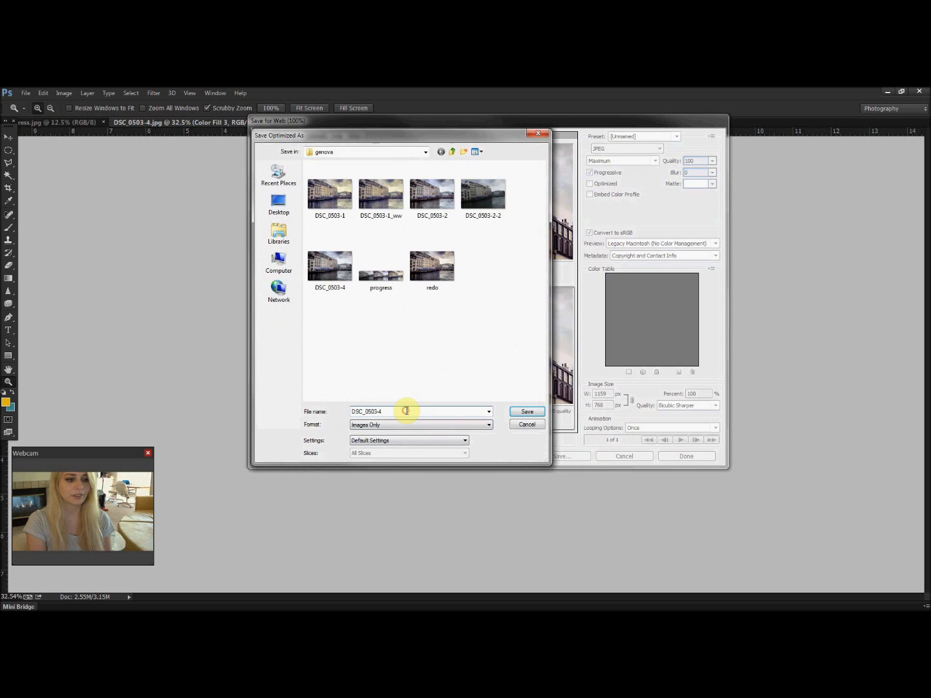
{"action": "type", "text": "_w"}
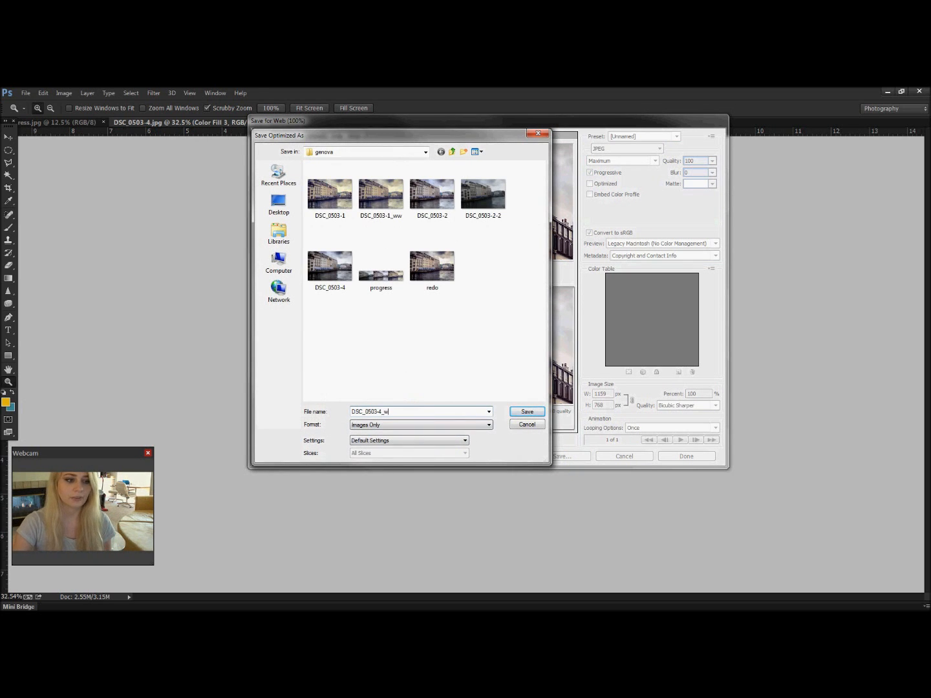
{"action": "left_click", "coordinate": [539, 413]}
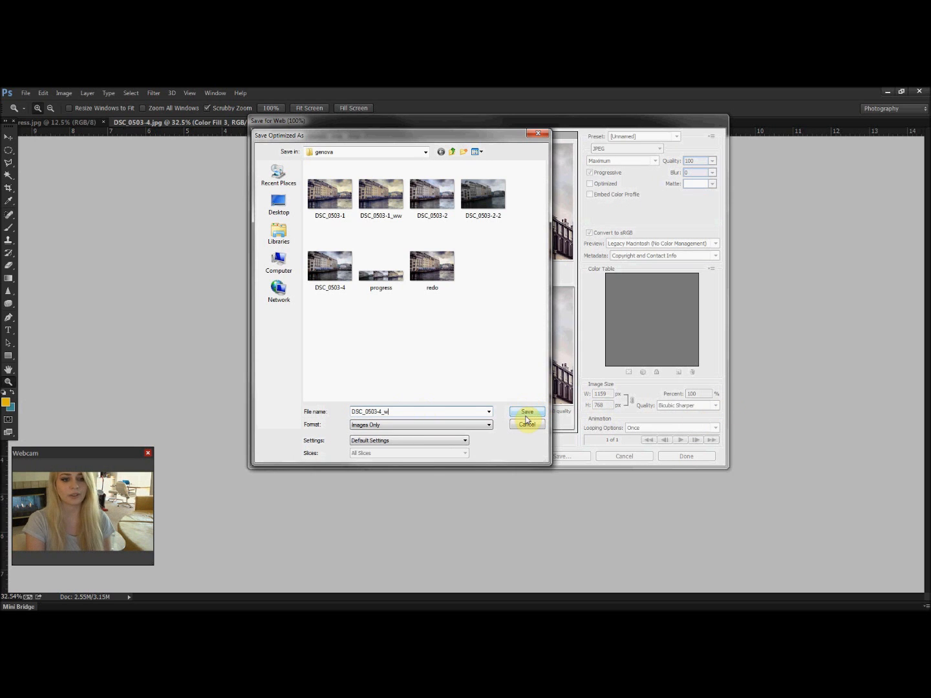
{"action": "left_click", "coordinate": [525, 414]}
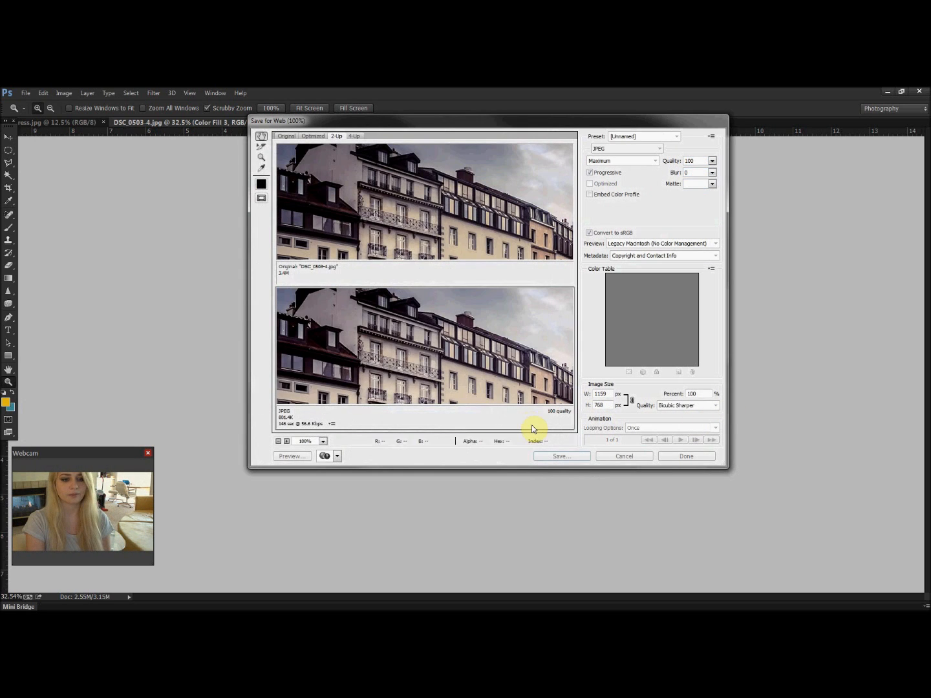